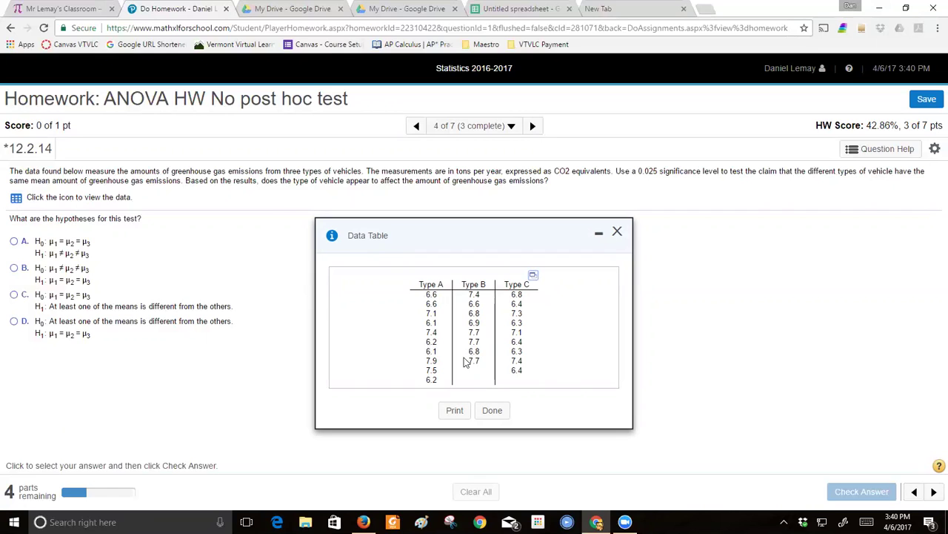
Step: Copy the homework's Type A, B and C emissions table and paste it into the untitled Google Sheets spreadsheet starting at cell A1
{"action": "left_click", "coordinate": [531, 279]}
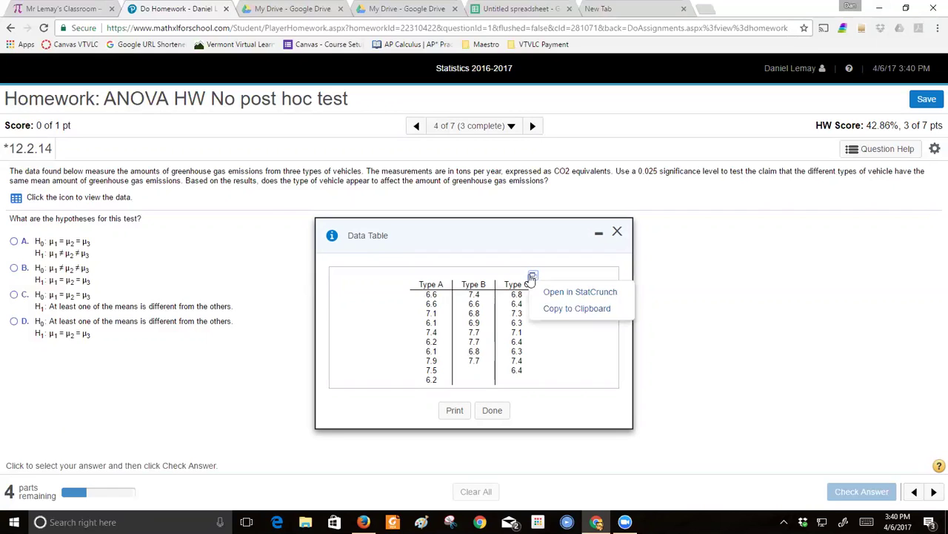
{"action": "left_click", "coordinate": [588, 315]}
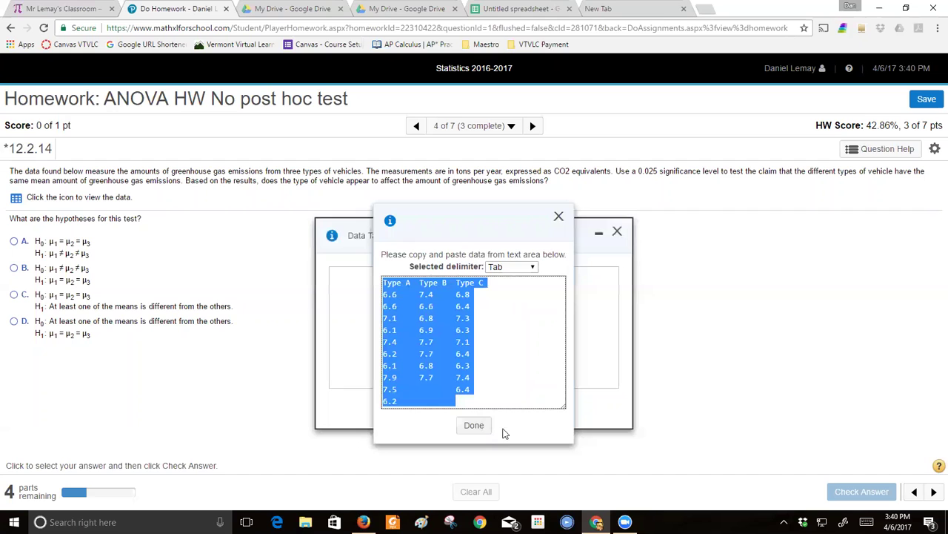
{"action": "left_click", "coordinate": [550, 9]}
{"action": "left_click", "coordinate": [66, 148]}
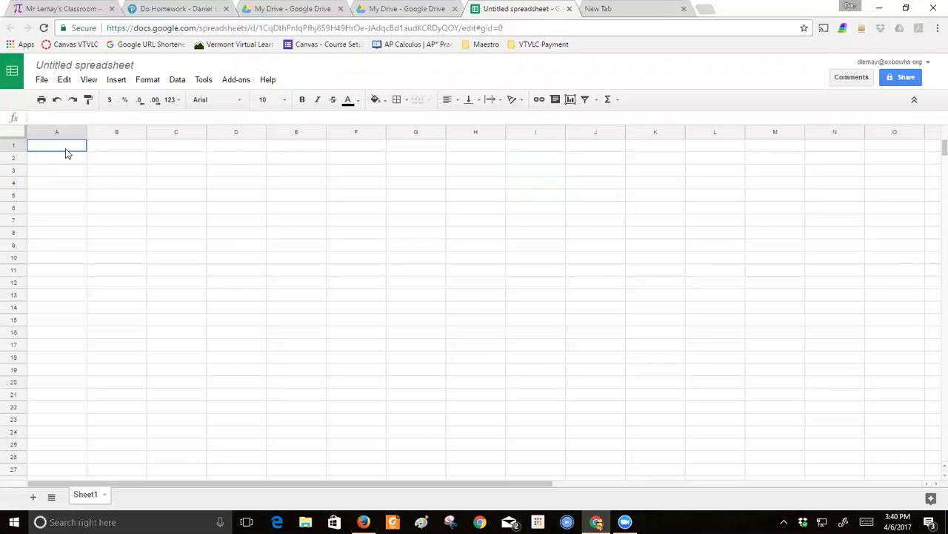
{"action": "key", "text": "ctrl+v"}
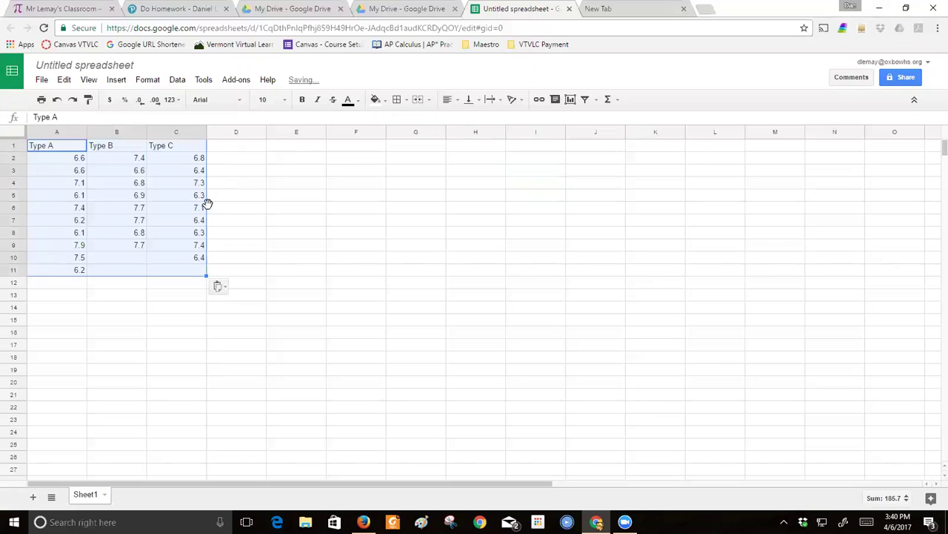
{"action": "left_click", "coordinate": [257, 222]}
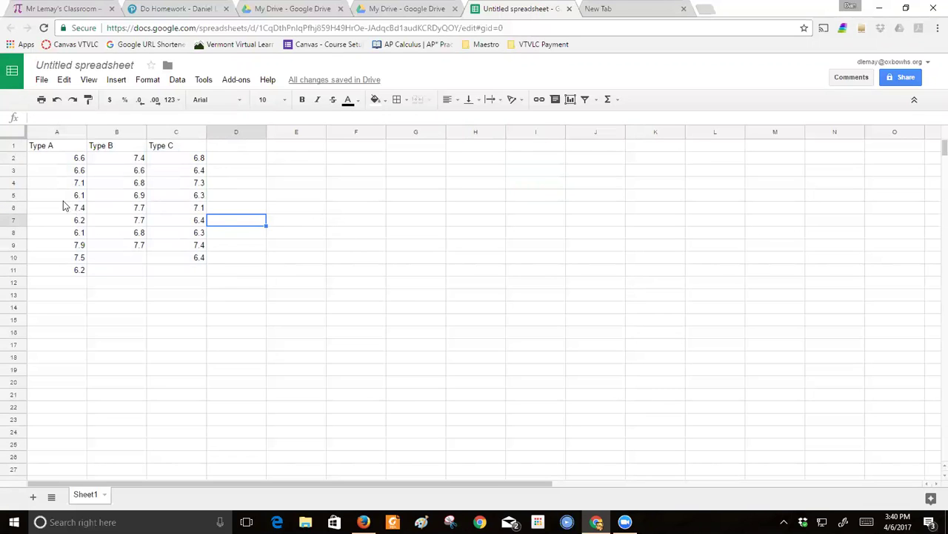
Step: Copy the Type A values in A2:A11 and paste them into column G starting at G6
{"action": "left_click", "coordinate": [64, 162]}
{"action": "left_click_drag", "start_coordinate": [64, 168], "coordinate": [65, 271]}
{"action": "key", "text": "ctrl+c"}
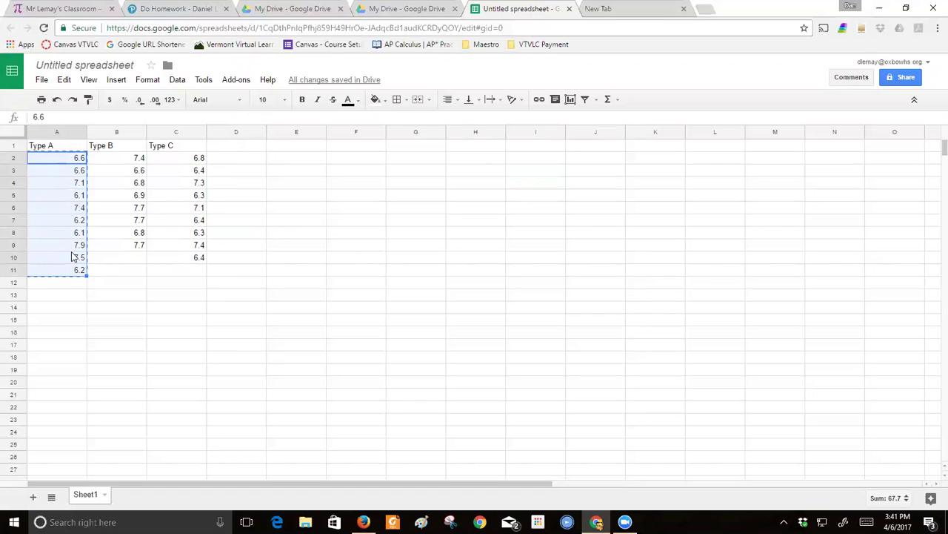
{"action": "left_click", "coordinate": [405, 204]}
{"action": "key", "text": "ctrl+v"}
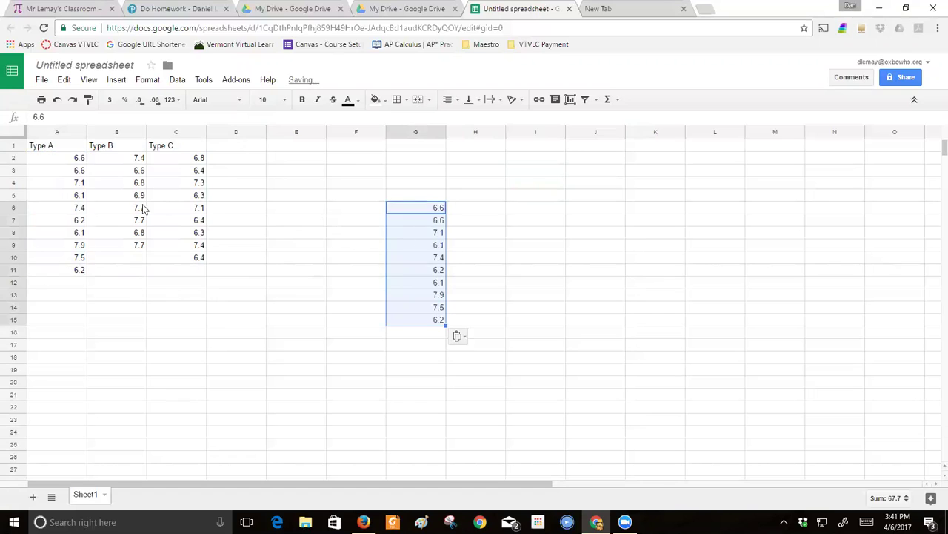
{"action": "left_click", "coordinate": [57, 148]}
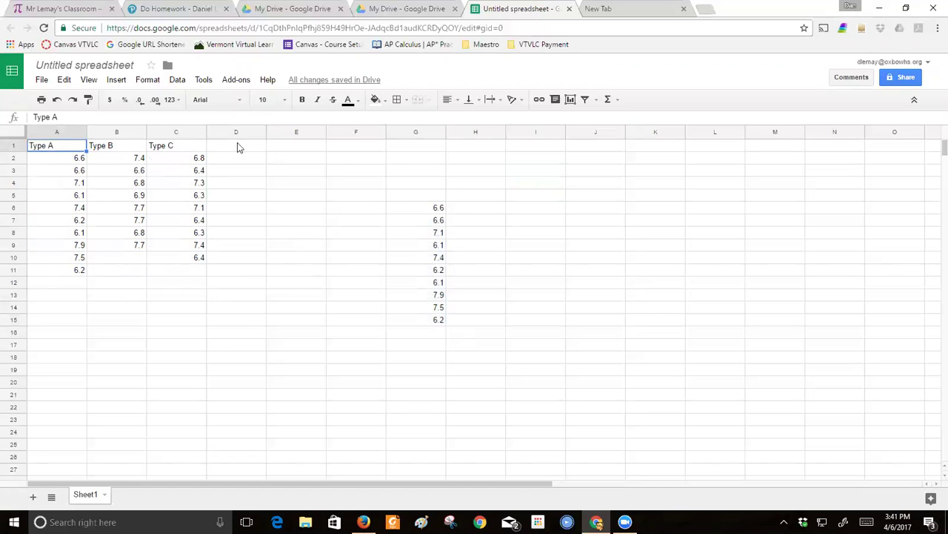
Step: Label each pasted Type A value with the letter A in cells H6 through H15
{"action": "left_click", "coordinate": [475, 209]}
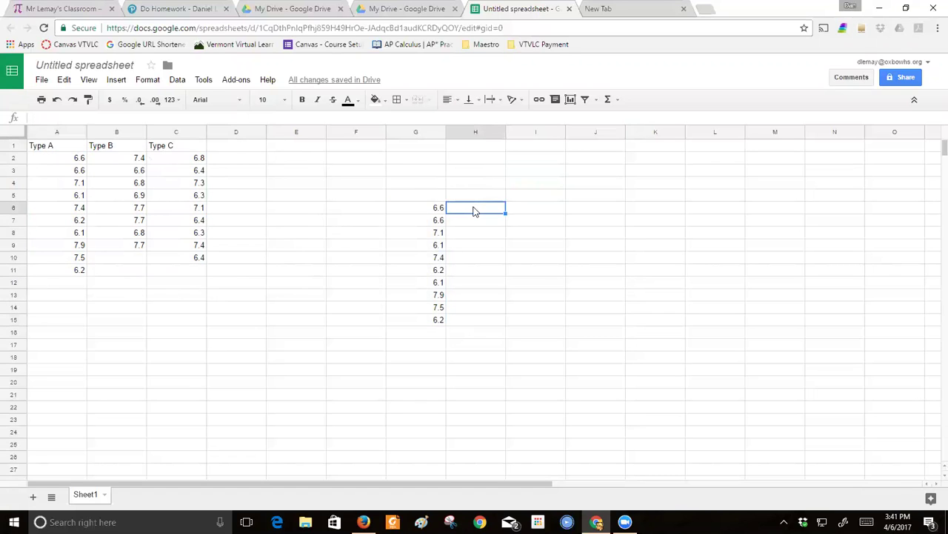
{"action": "key", "text": "Down"}
{"action": "type", "text": "A"}
{"action": "key", "text": "Return"}
{"action": "type", "text": "A A A A A A A"}
{"action": "key", "text": "Return"}
{"action": "type", "text": "A"}
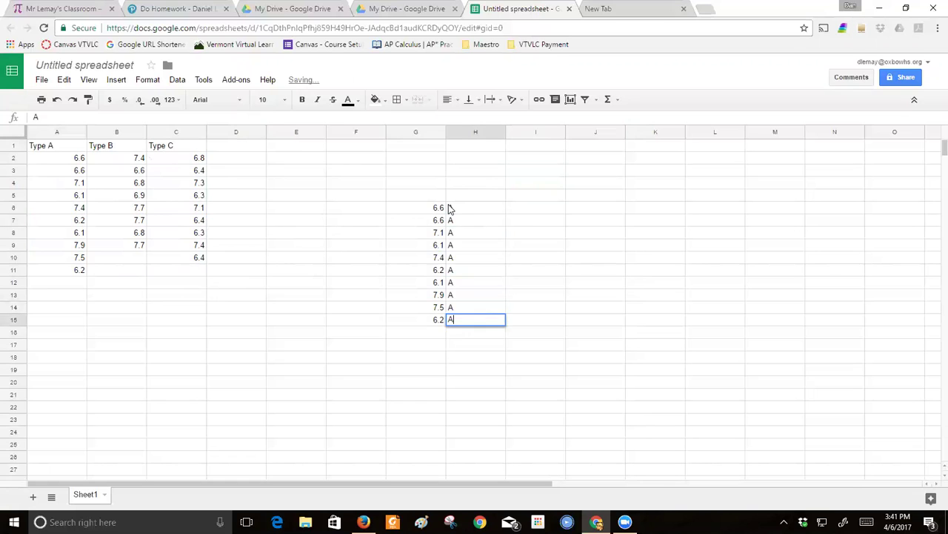
{"action": "key", "text": "Return"}
Step: Copy the Type B values in B2:B9 and paste them below the Type A values starting at G16
{"action": "left_click_drag", "start_coordinate": [122, 159], "coordinate": [116, 249]}
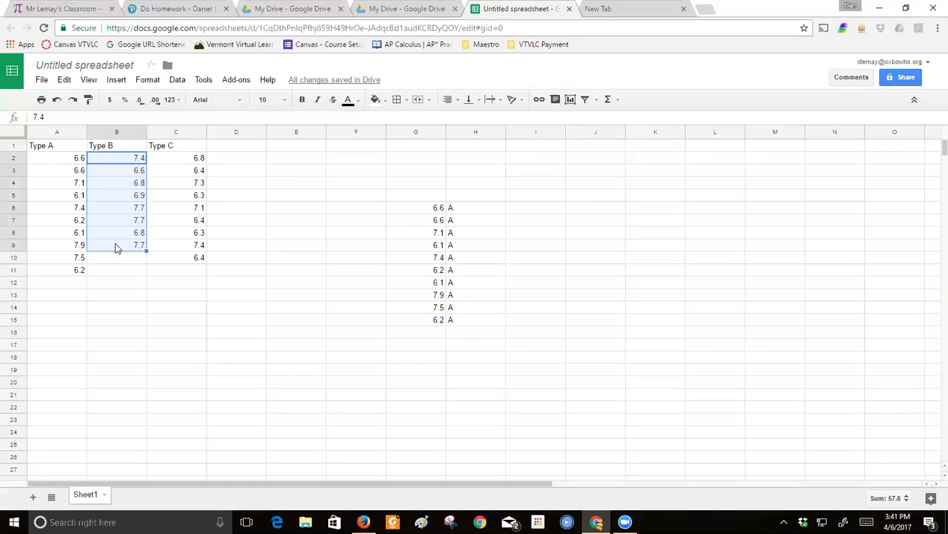
{"action": "left_click", "coordinate": [409, 333]}
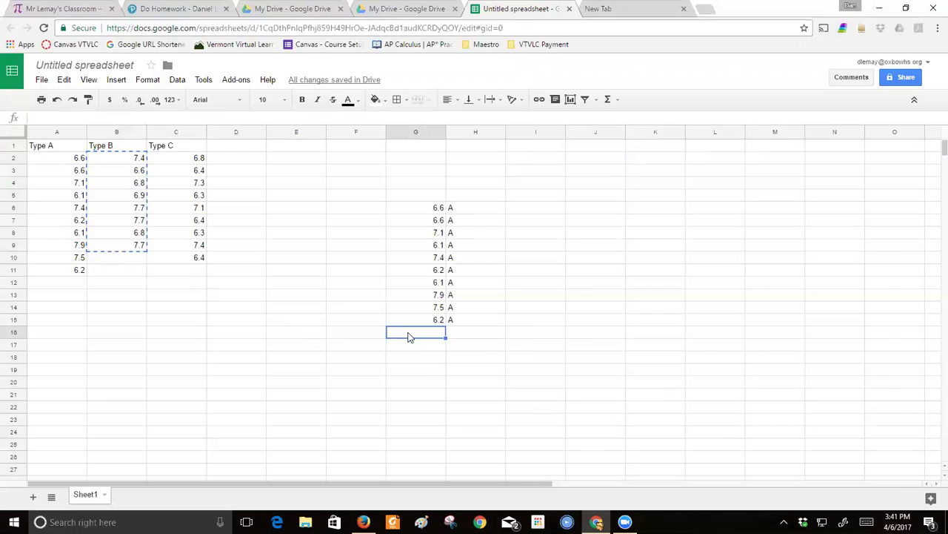
{"action": "key", "text": "ctrl+v"}
Step: Label each pasted Type B value with the letter B in cells H16 through H23
{"action": "left_click", "coordinate": [466, 336]}
{"action": "type", "text": "B"}
{"action": "key", "text": "Return"}
{"action": "type", "text": "B"}
{"action": "key", "text": "Return"}
{"action": "type", "text": "B"}
{"action": "key", "text": "Return"}
{"action": "type", "text": "B B"}
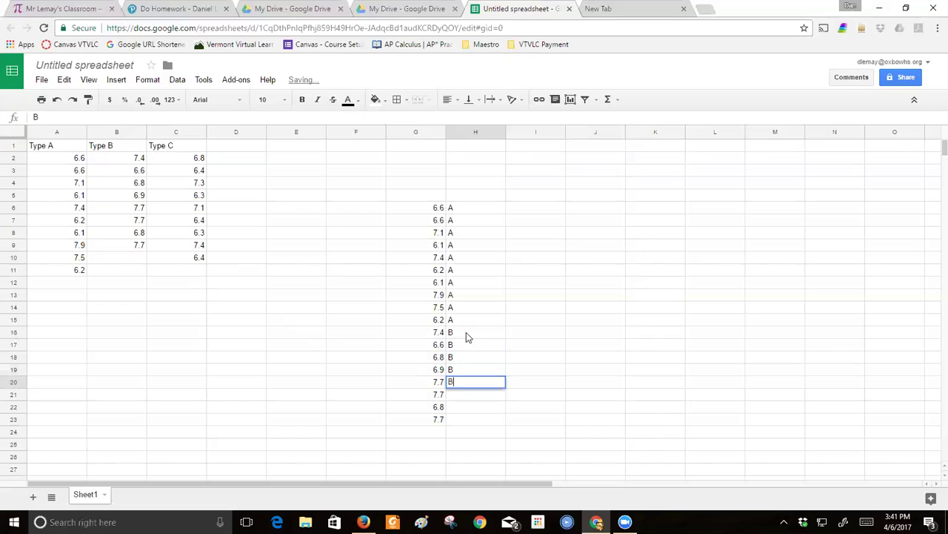
{"action": "key", "text": "Return"}
{"action": "type", "text": "B"}
{"action": "key", "text": "Return"}
{"action": "type", "text": "B"}
{"action": "key", "text": "Return"}
{"action": "type", "text": "B"}
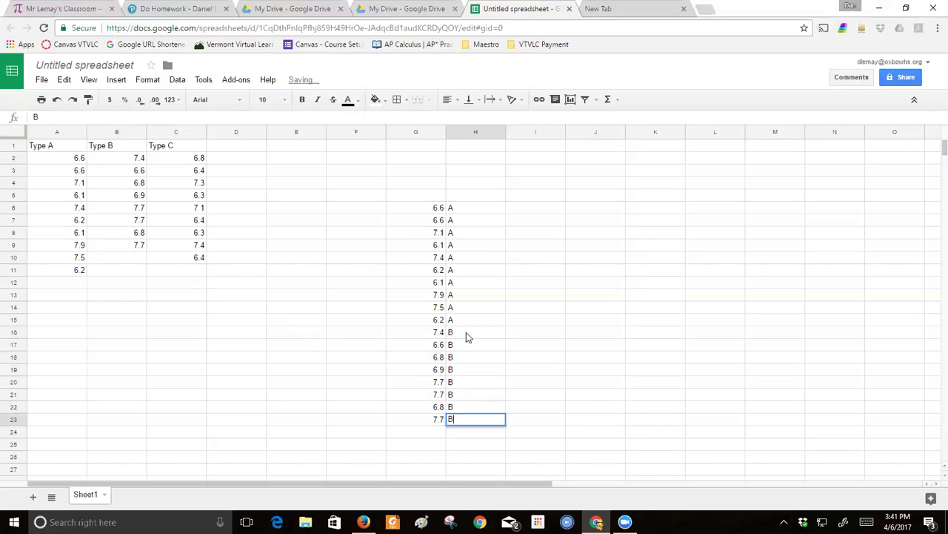
Step: Copy the Type C values in C2:C10 and paste them below the Type B values starting at G24
{"action": "left_click", "coordinate": [423, 433]}
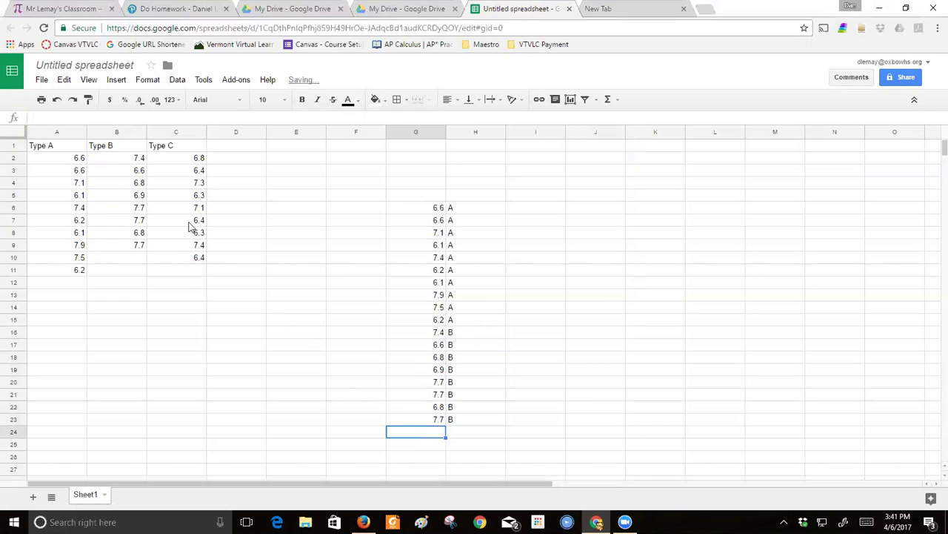
{"action": "left_click_drag", "start_coordinate": [165, 159], "coordinate": [166, 259]}
{"action": "key", "text": "ctrl+c"}
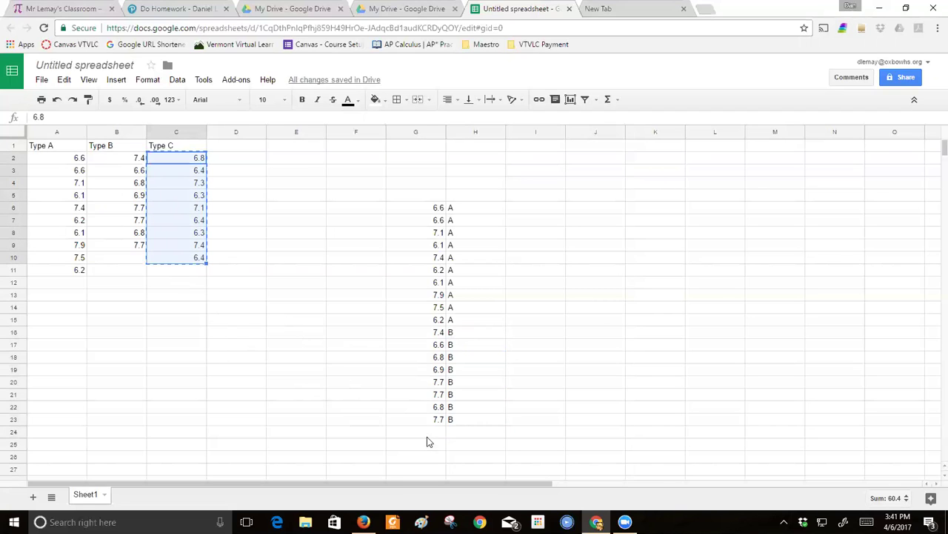
{"action": "left_click", "coordinate": [427, 439]}
{"action": "key", "text": "ctrl+v"}
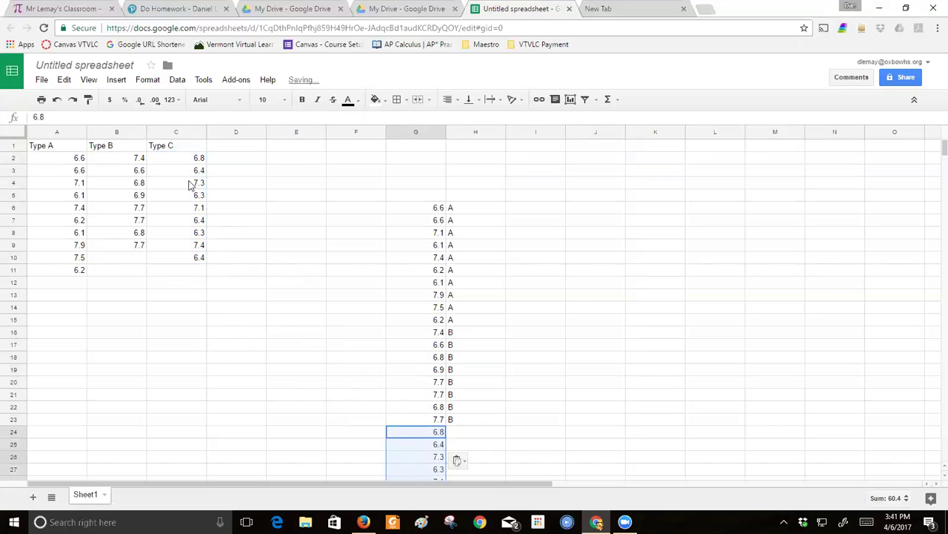
Step: Label each pasted Type C value with the letter C in cells H24 through H32
{"action": "left_click", "coordinate": [475, 435]}
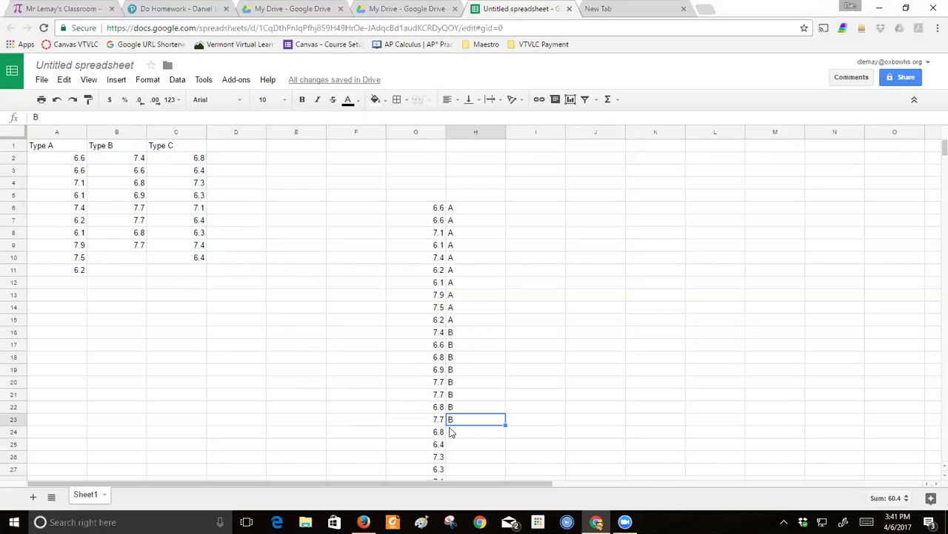
{"action": "scroll", "coordinate": [479, 433], "scroll_direction": "down", "scroll_amount": 2}
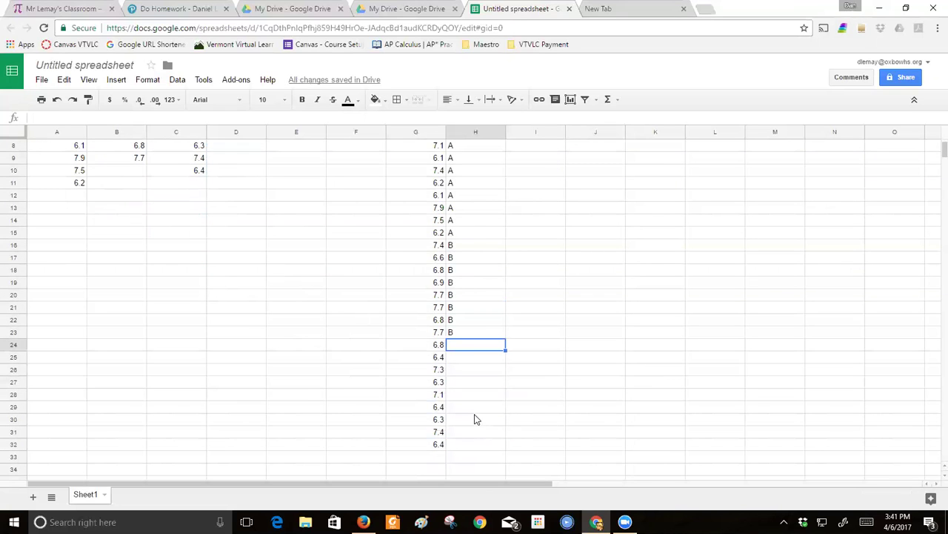
{"action": "type", "text": "C C C C C C C C C"}
{"action": "key", "text": "Return"}
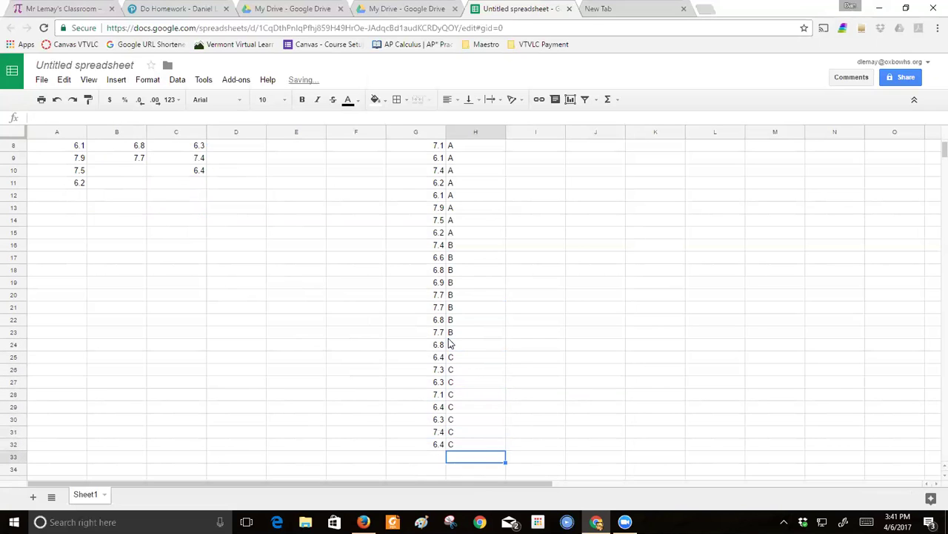
Step: Copy the stacked values and their group letters in G6:H32
{"action": "scroll", "coordinate": [474, 296], "scroll_direction": "up", "scroll_amount": 3}
{"action": "left_click_drag", "start_coordinate": [433, 209], "coordinate": [453, 354]}
{"action": "key", "text": "ctrl+c"}
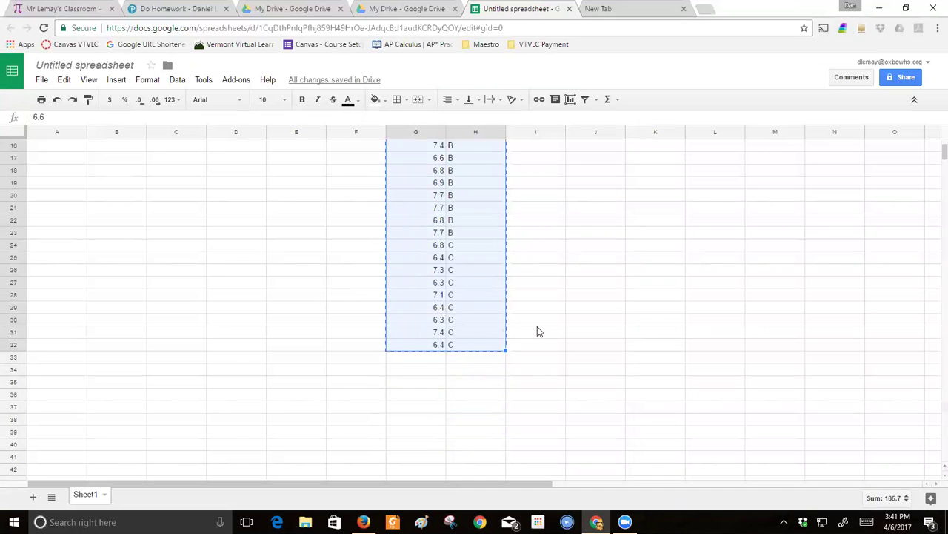
{"action": "scroll", "coordinate": [537, 327], "scroll_direction": "up", "scroll_amount": 2}
{"action": "scroll", "coordinate": [539, 331], "scroll_direction": "up", "scroll_amount": 1}
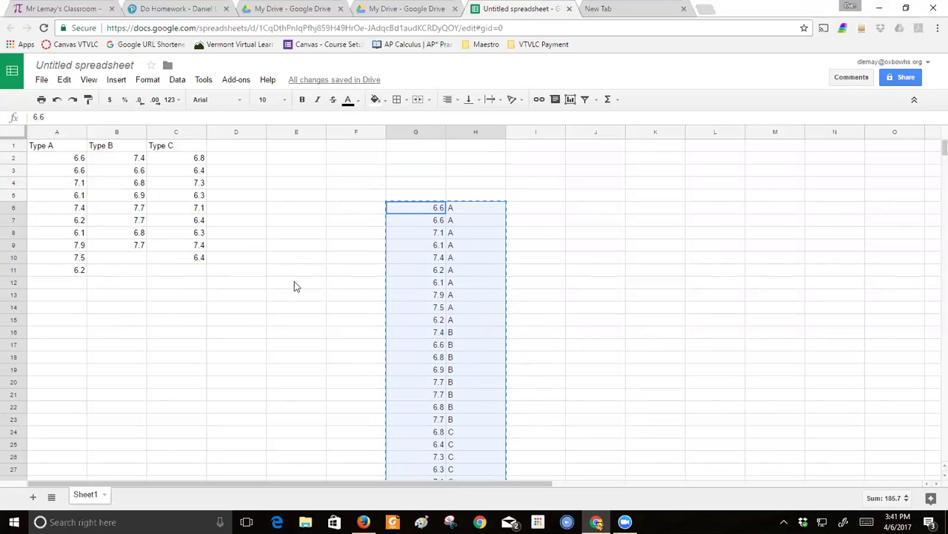
Step: Create a new Google Docs document and paste the copied value and letter pairs into it without formatting
{"action": "left_click", "coordinate": [42, 80]}
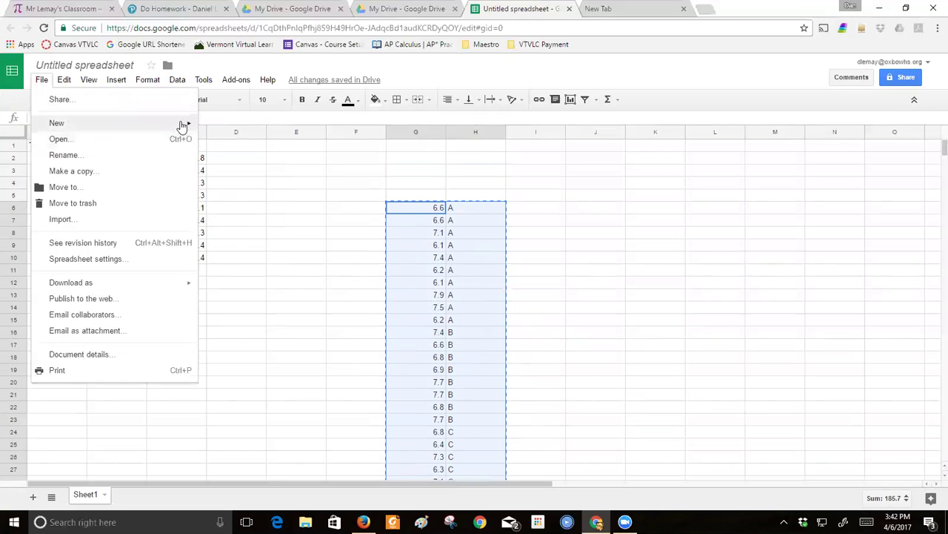
{"action": "mouse_move", "coordinate": [185, 122]}
{"action": "left_click", "coordinate": [222, 128]}
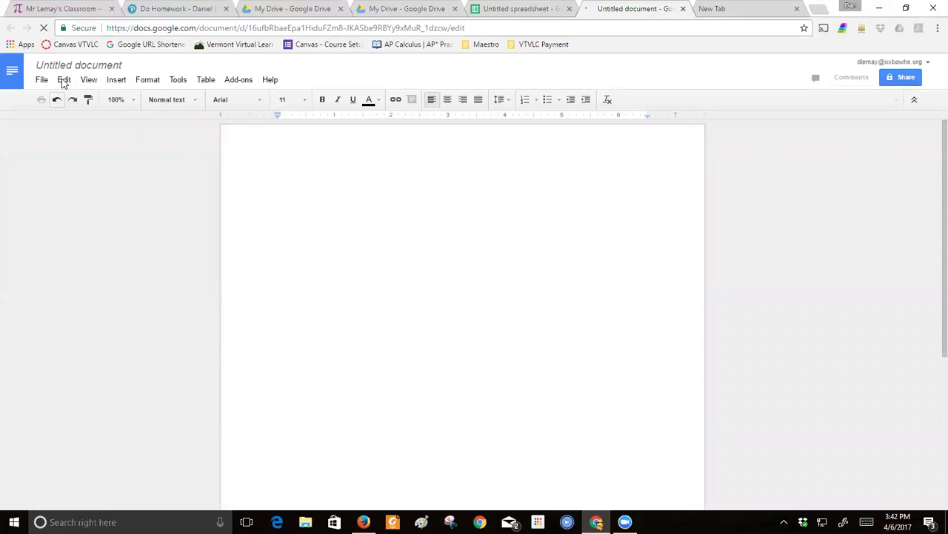
{"action": "left_click", "coordinate": [63, 82]}
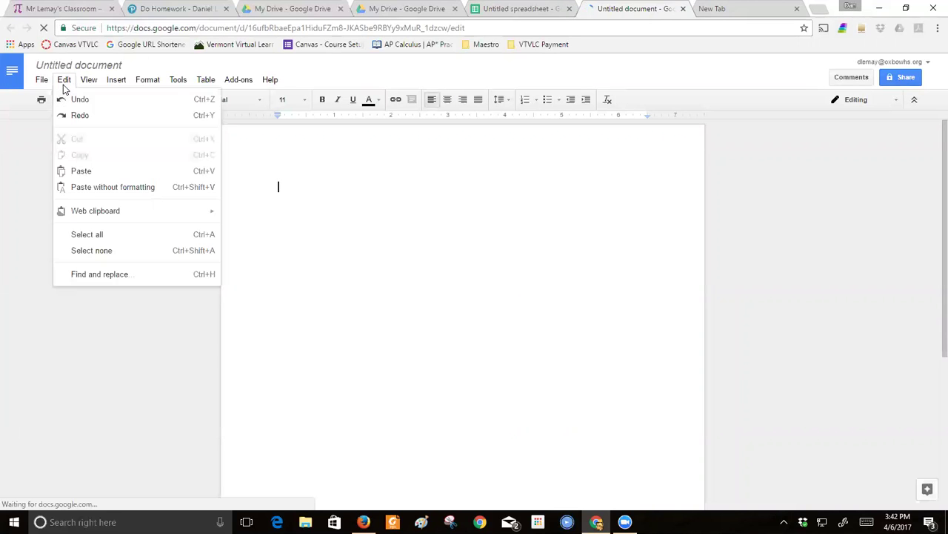
{"action": "left_click", "coordinate": [109, 187]}
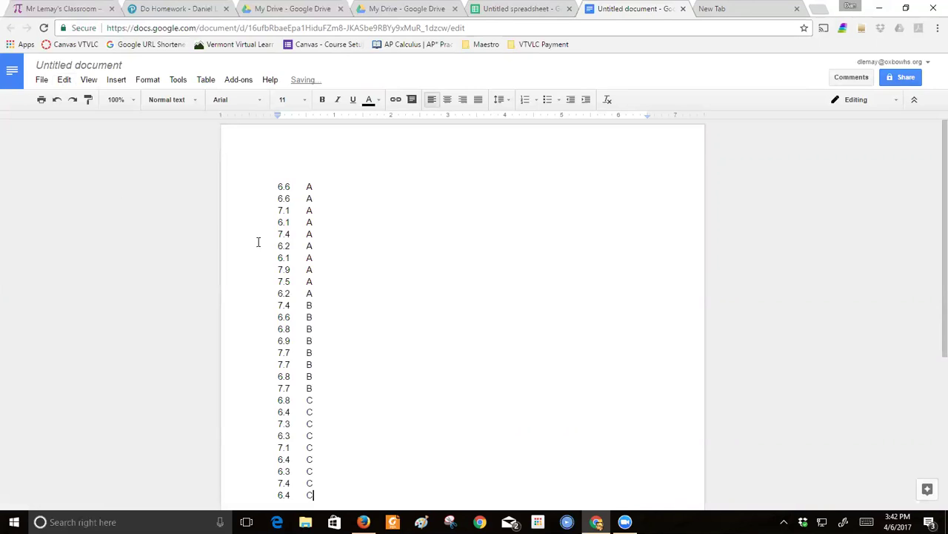
Step: Replace every tab gap between a value and its letter with a comma throughout the document
{"action": "double_click", "coordinate": [295, 188]}
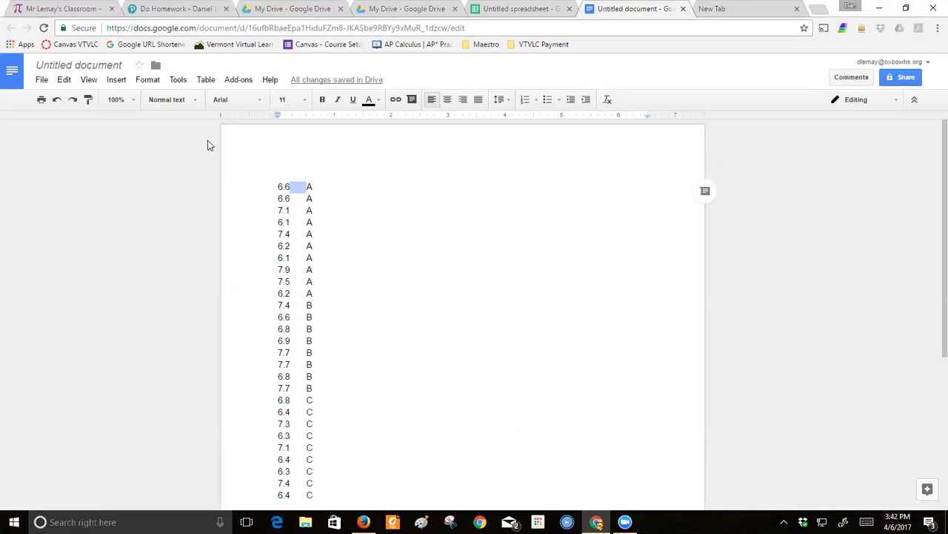
{"action": "left_click", "coordinate": [42, 83]}
{"action": "mouse_move", "coordinate": [63, 86]}
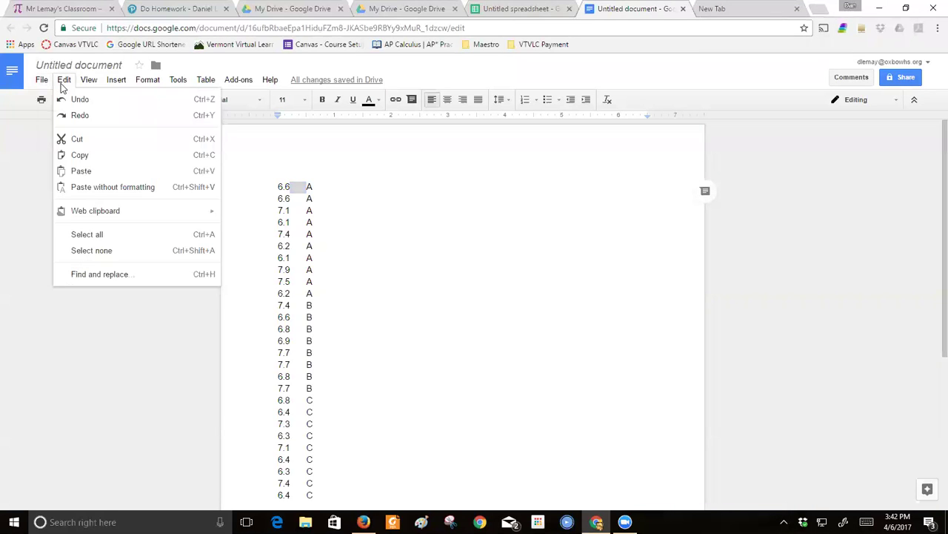
{"action": "left_click", "coordinate": [115, 275]}
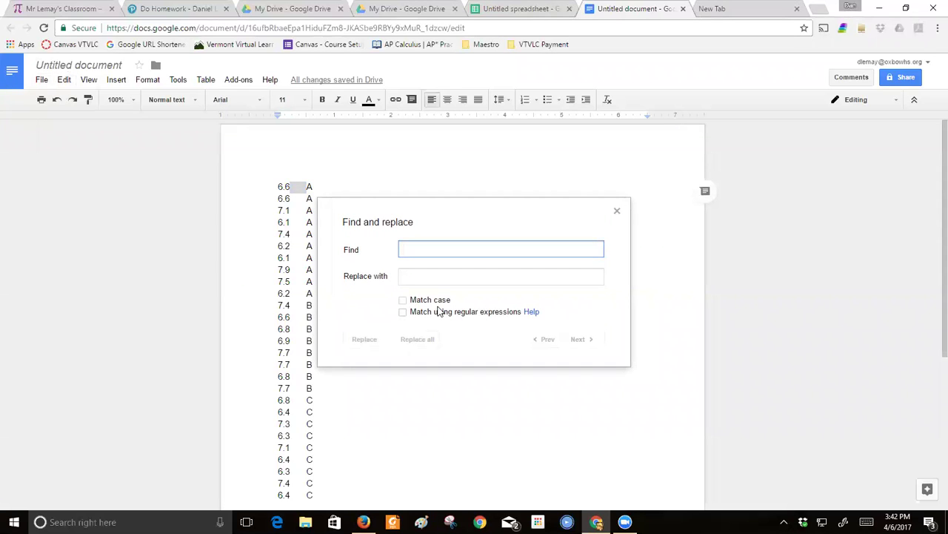
{"action": "key", "text": "ctrl+v"}
{"action": "left_click", "coordinate": [413, 278]}
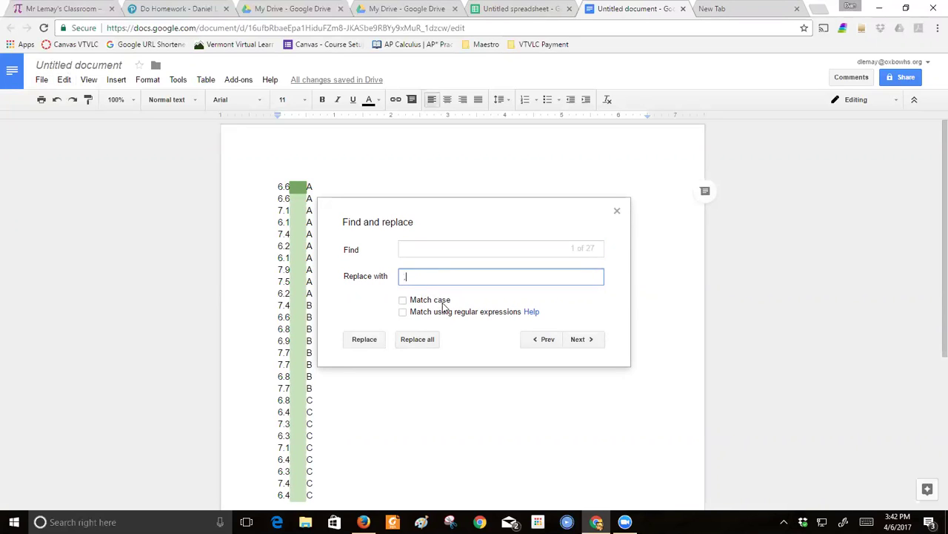
{"action": "left_click", "coordinate": [417, 339]}
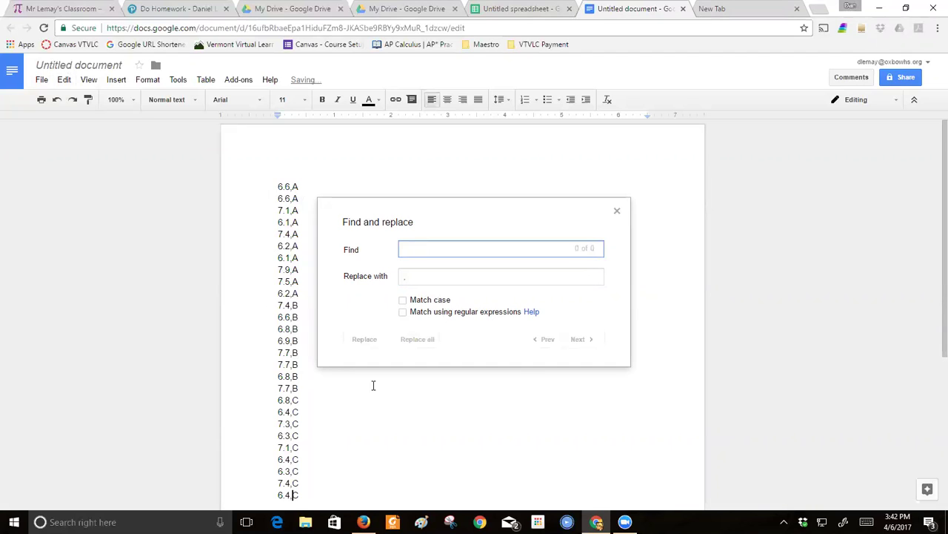
{"action": "left_click", "coordinate": [617, 211]}
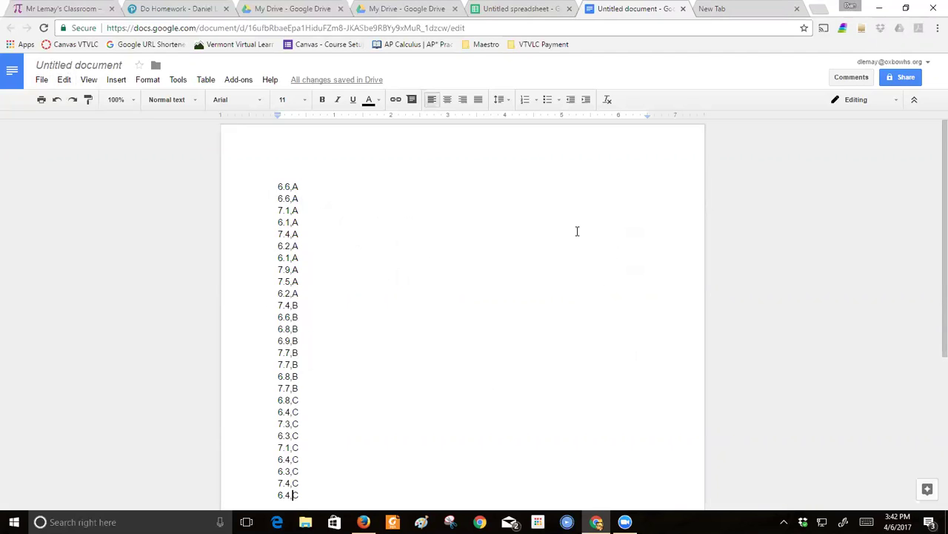
Step: Copy all the comma-separated lines from 6.6,A through 6.4,C and switch to the blank browser tab
{"action": "left_click_drag", "start_coordinate": [278, 189], "coordinate": [315, 499]}
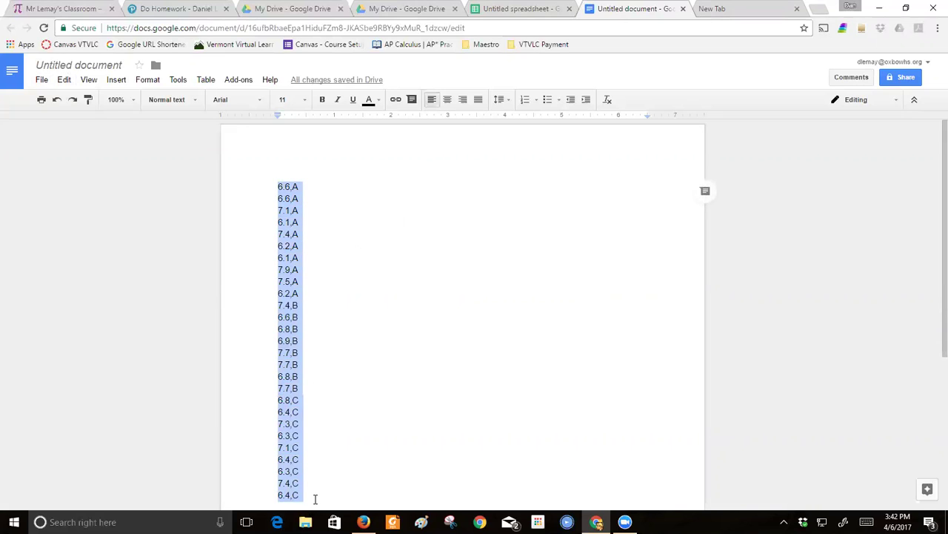
{"action": "scroll", "coordinate": [338, 496], "scroll_direction": "down", "scroll_amount": 2}
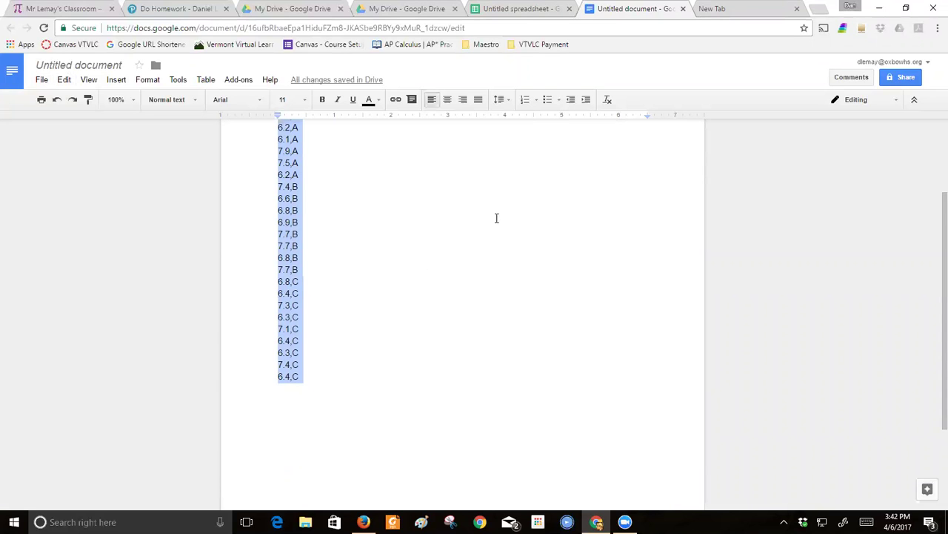
{"action": "left_click", "coordinate": [739, 11]}
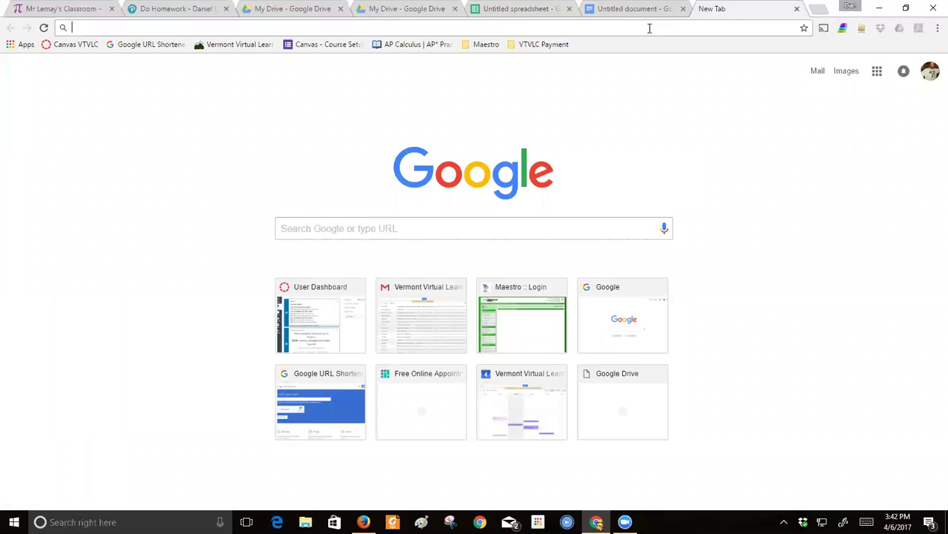
Step: Search the web for a "BOXplot applet" and open Shodor's Interactivate Box Plot activity
{"action": "type", "text": "BOX"}
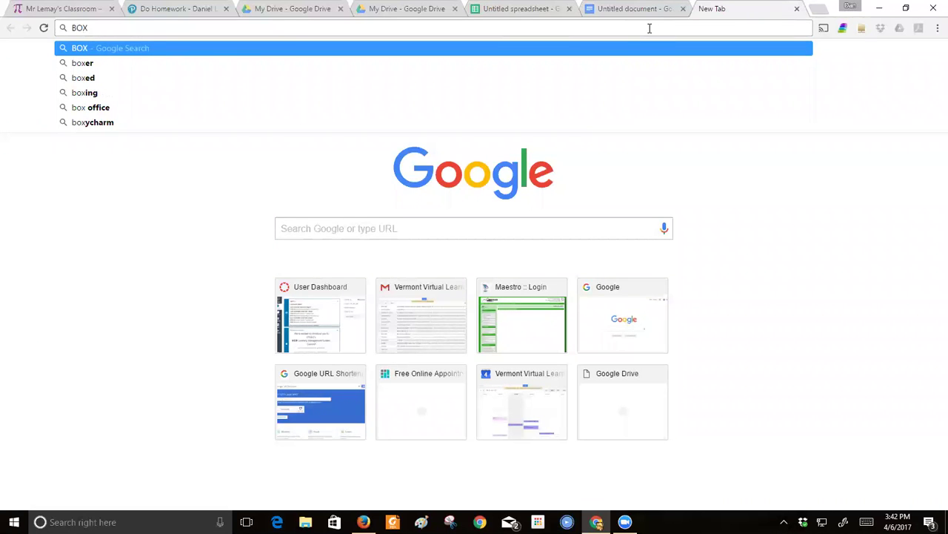
{"action": "type", "text": "plot applet"}
{"action": "key", "text": "Return"}
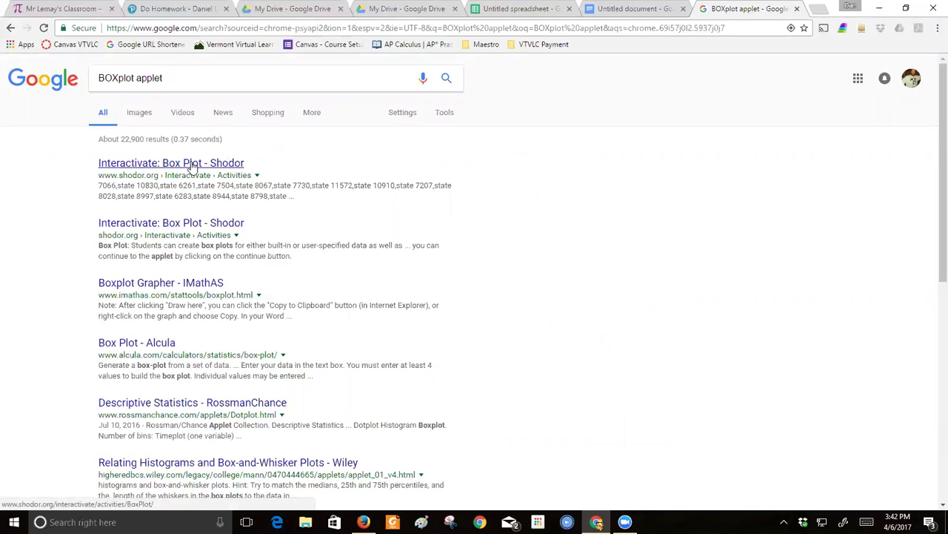
{"action": "left_click", "coordinate": [194, 164]}
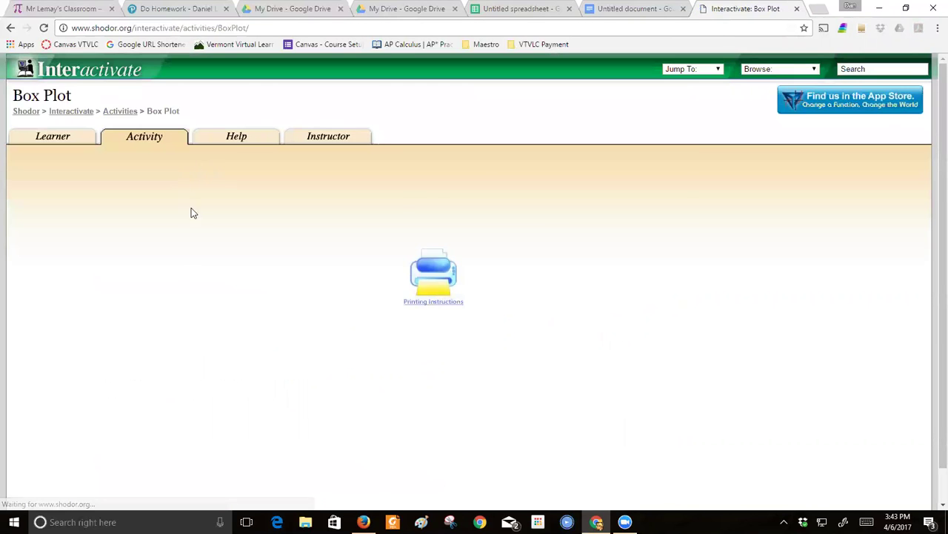
Step: Clear the applet's sample data, paste the copied value and letter pairs in its place, and update the box plot
{"action": "scroll", "coordinate": [330, 359], "scroll_direction": "down", "scroll_amount": 3}
{"action": "scroll", "coordinate": [352, 366], "scroll_direction": "up", "scroll_amount": 3}
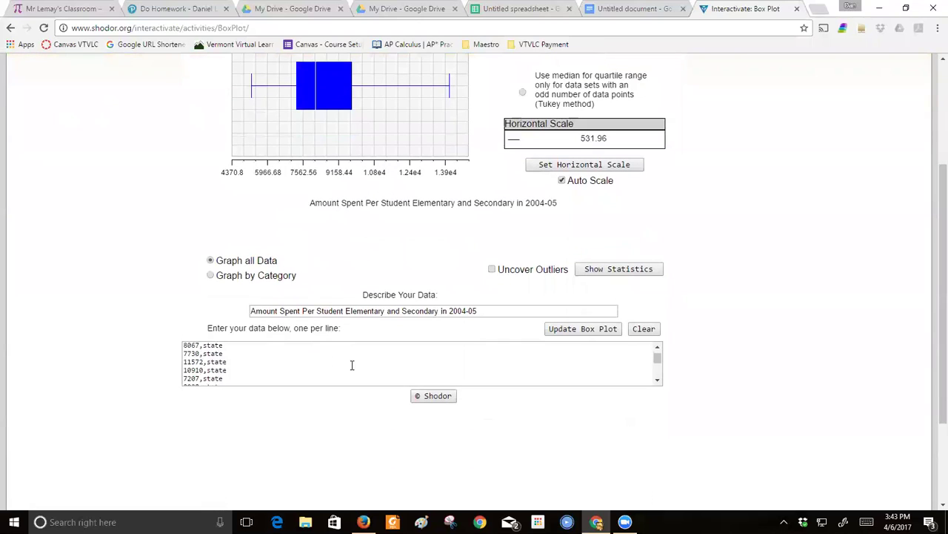
{"action": "left_click", "coordinate": [645, 330]}
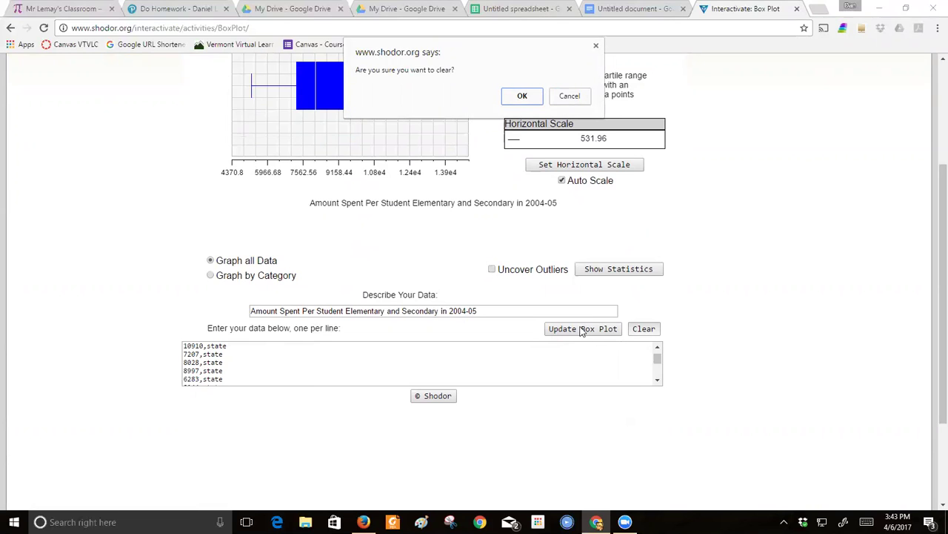
{"action": "left_click", "coordinate": [517, 94]}
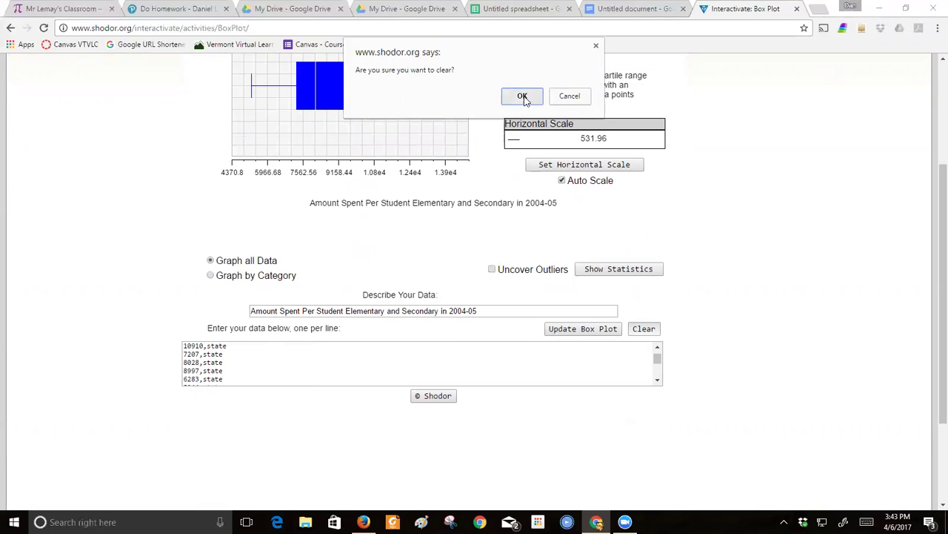
{"action": "left_click", "coordinate": [234, 347]}
{"action": "key", "text": "ctrl+v"}
{"action": "left_click", "coordinate": [582, 328]}
{"action": "scroll", "coordinate": [386, 260], "scroll_direction": "up", "scroll_amount": 3}
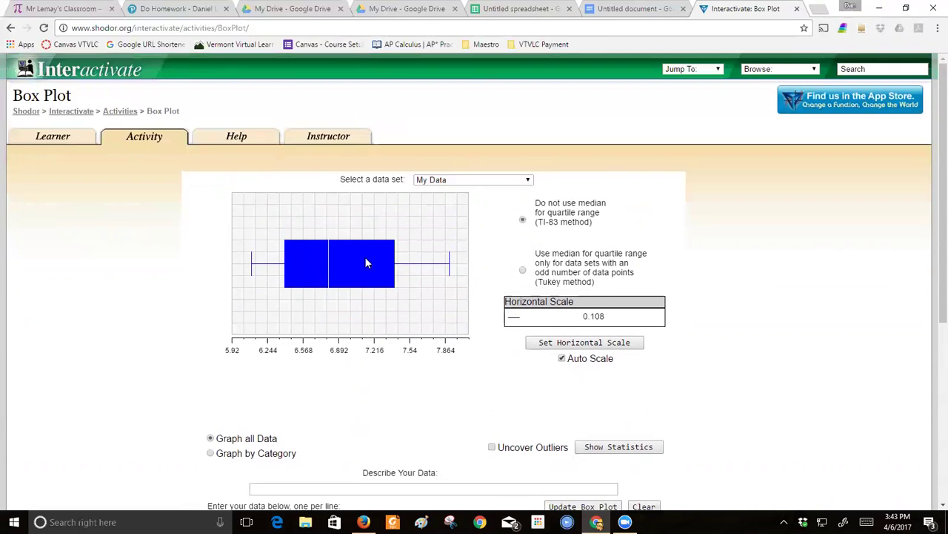
Step: Graph the pasted data by category to compare the box plots of groups A, B and C
{"action": "scroll", "coordinate": [364, 287], "scroll_direction": "down", "scroll_amount": 3}
{"action": "scroll", "coordinate": [247, 368], "scroll_direction": "up", "scroll_amount": 10}
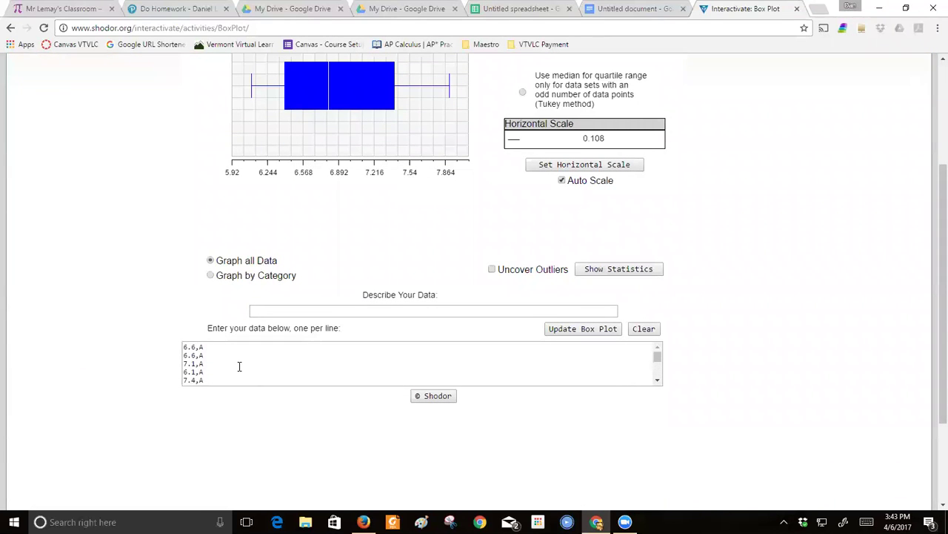
{"action": "left_click", "coordinate": [210, 277]}
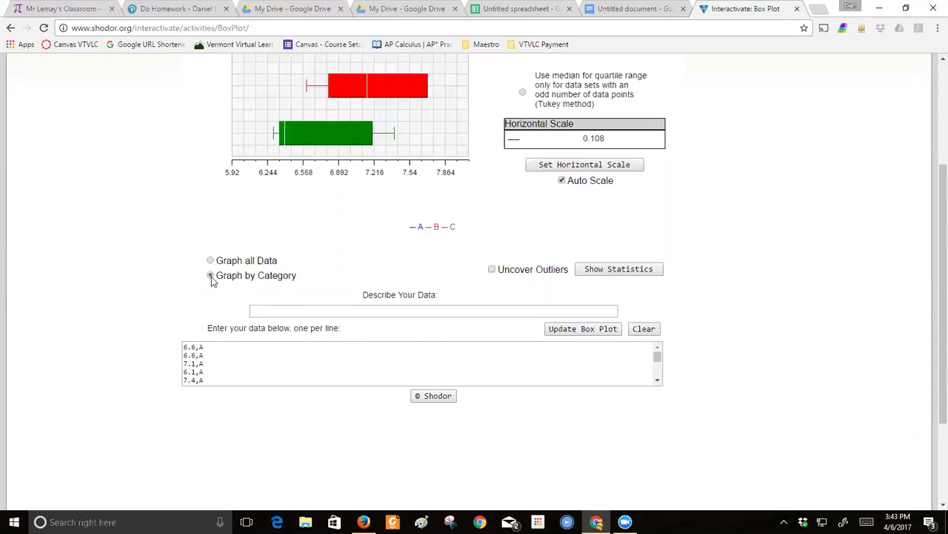
{"action": "scroll", "coordinate": [356, 289], "scroll_direction": "up", "scroll_amount": 2}
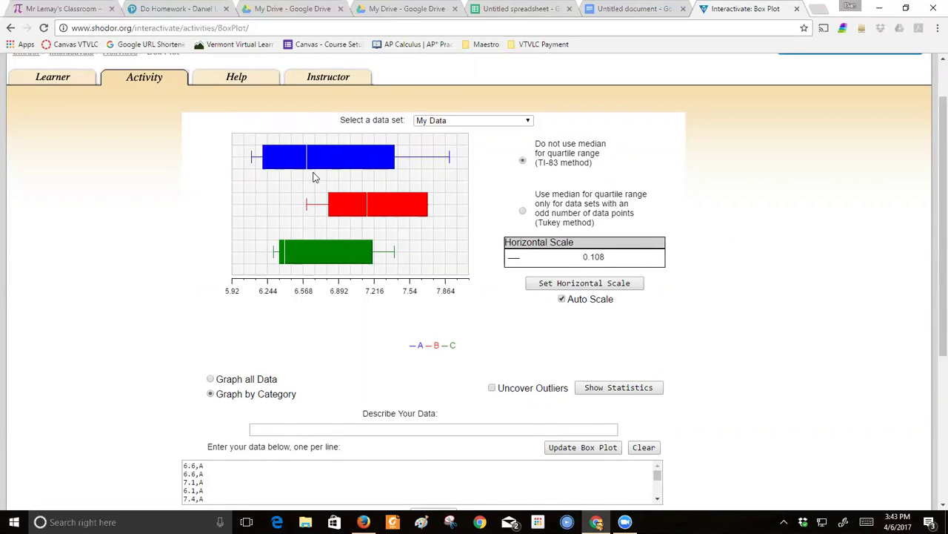
Step: Uncover outliers in the box plots and view the statistics table for the three categories, closing it when done
{"action": "left_click", "coordinate": [493, 388]}
{"action": "left_click", "coordinate": [594, 389]}
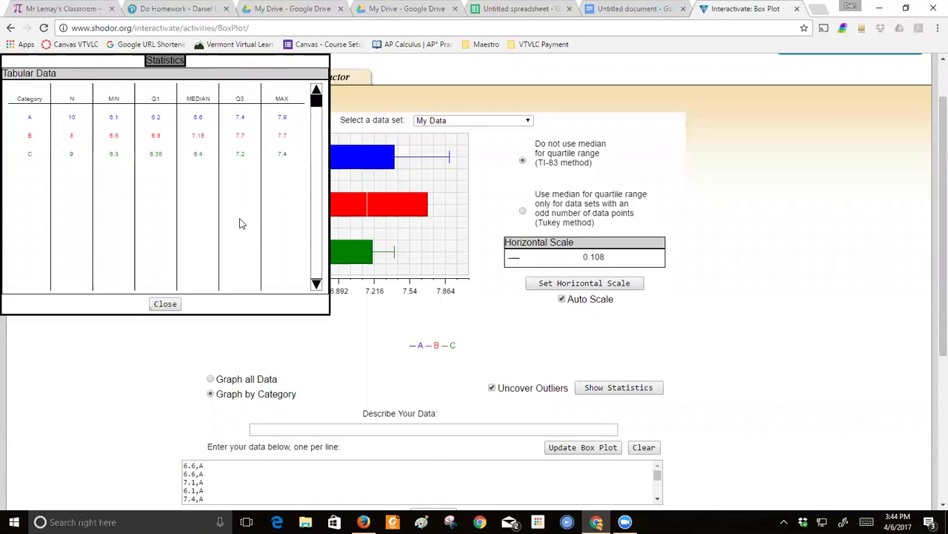
{"action": "scroll", "coordinate": [241, 226], "scroll_direction": "down", "scroll_amount": 2}
{"action": "scroll", "coordinate": [239, 230], "scroll_direction": "up", "scroll_amount": 3}
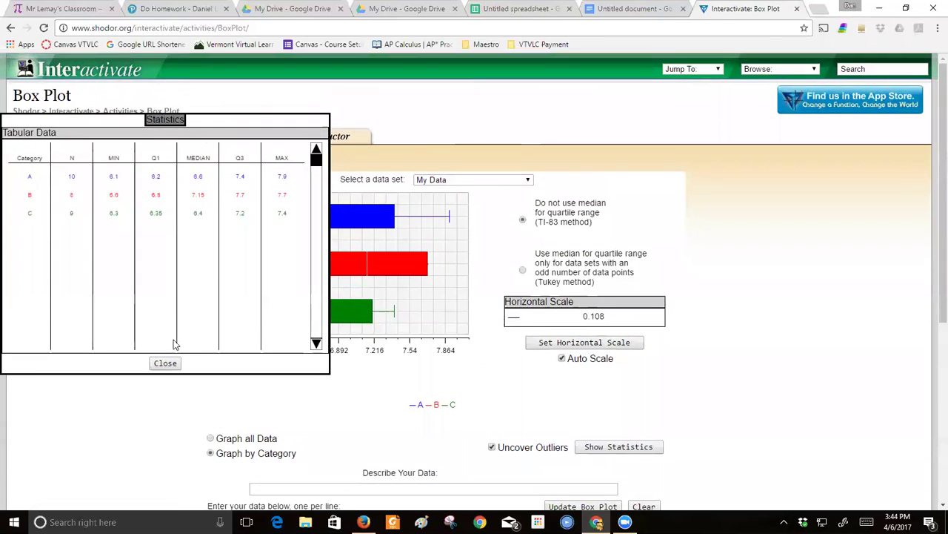
{"action": "left_click", "coordinate": [169, 363]}
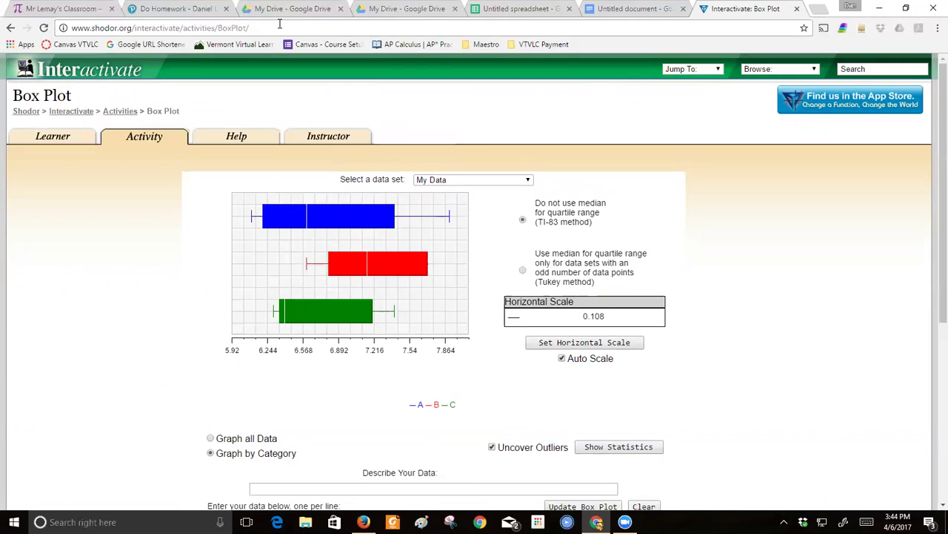
Step: Close the box plot page and select the Type A values in A2:A11 of the spreadsheet
{"action": "left_click", "coordinate": [798, 9]}
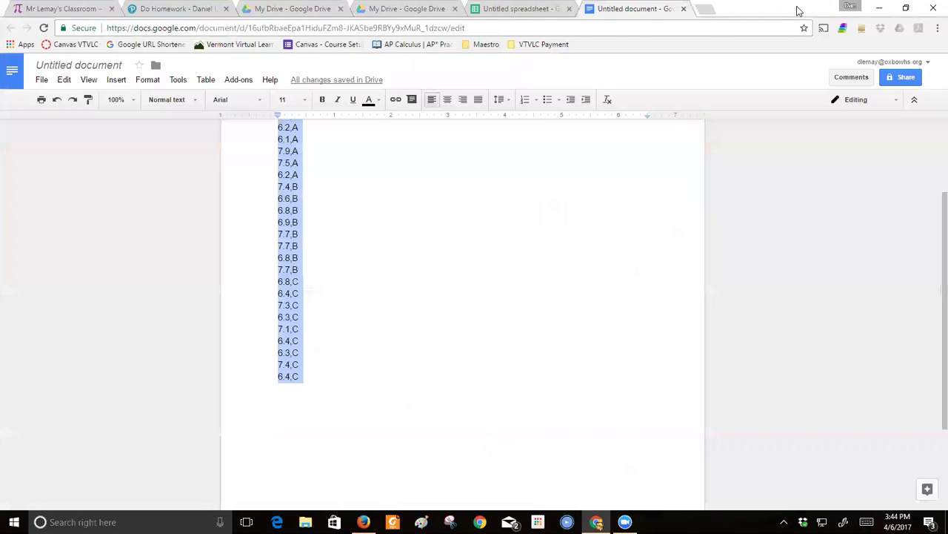
{"action": "left_click", "coordinate": [474, 187]}
{"action": "left_click", "coordinate": [549, 10]}
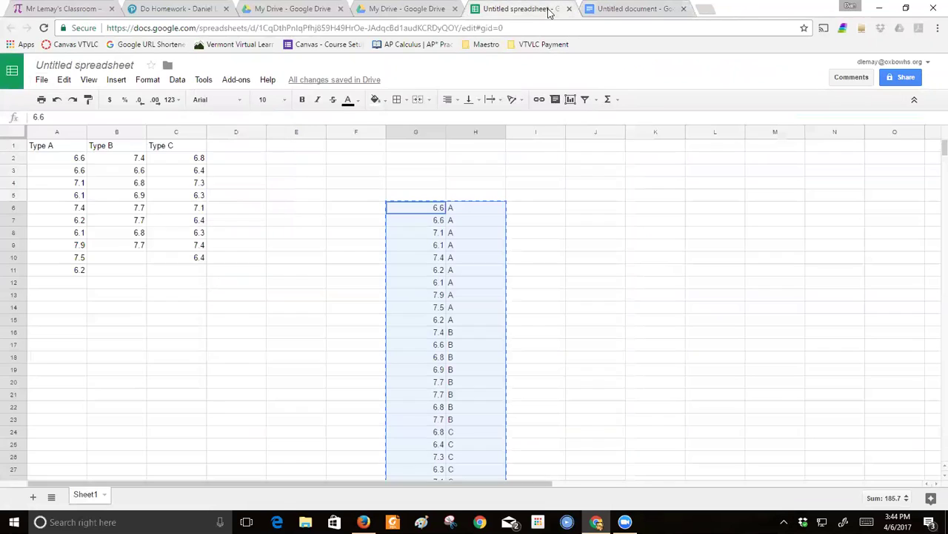
{"action": "left_click", "coordinate": [210, 220]}
{"action": "left_click_drag", "start_coordinate": [52, 161], "coordinate": [54, 271]}
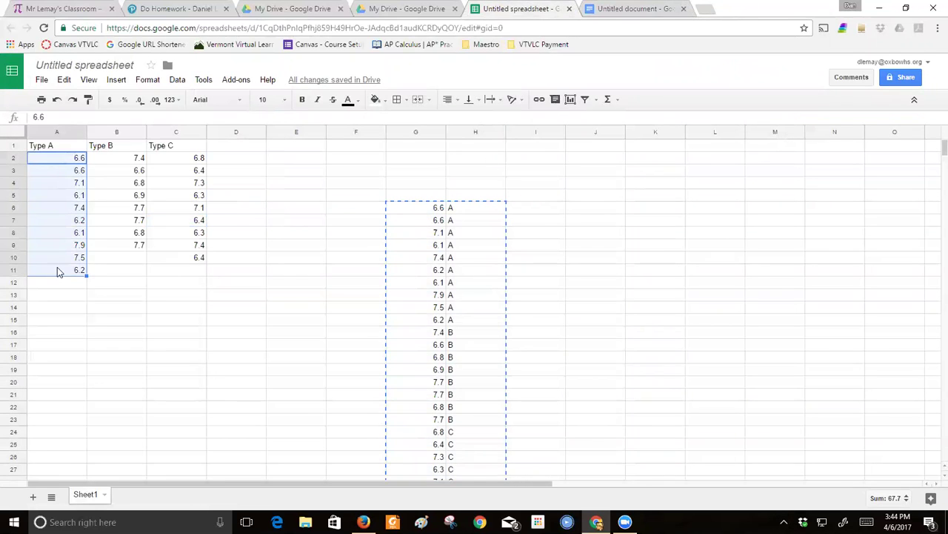
Step: Open the online ANOVA calculator linked on the classroom website's Statistics Resources page
{"action": "left_click", "coordinate": [30, 8]}
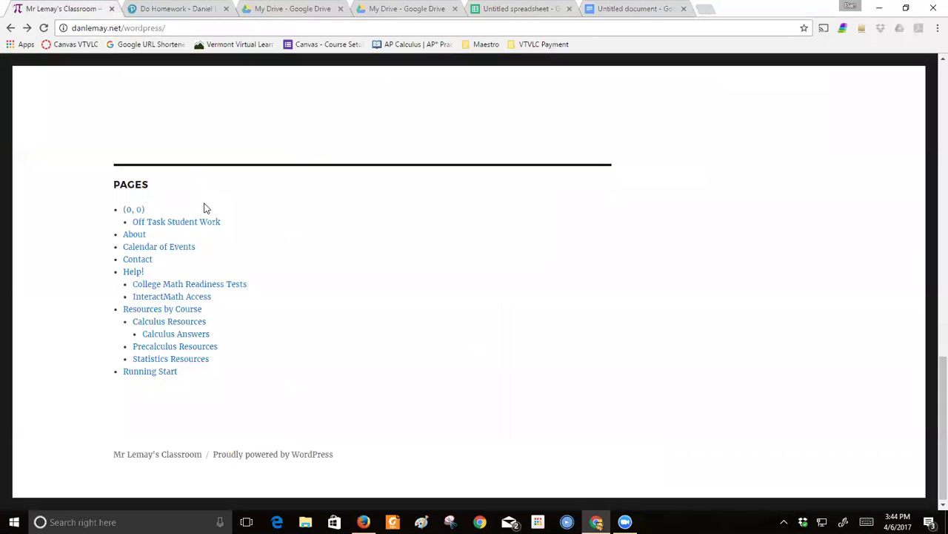
{"action": "scroll", "coordinate": [203, 207], "scroll_direction": "up", "scroll_amount": 15}
{"action": "scroll", "coordinate": [198, 196], "scroll_direction": "down", "scroll_amount": 15}
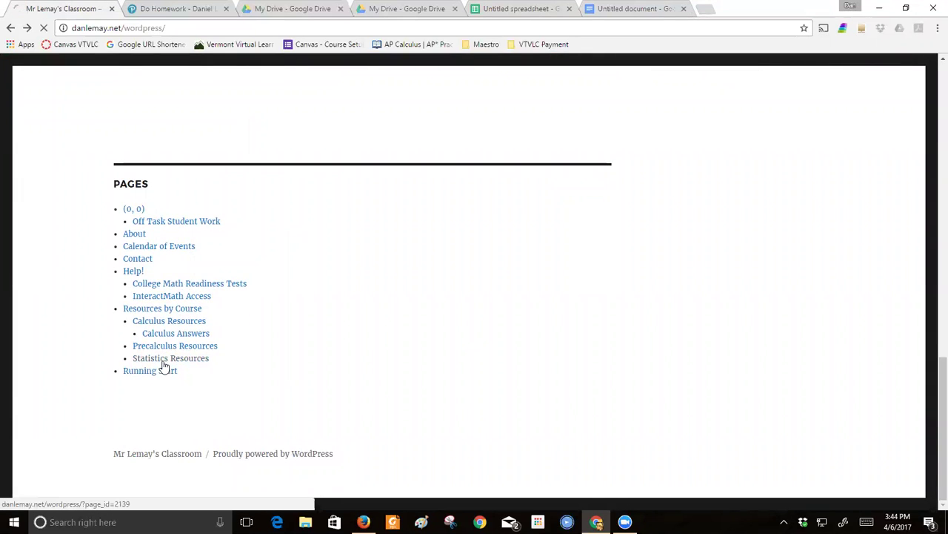
{"action": "left_click", "coordinate": [165, 360]}
{"action": "scroll", "coordinate": [250, 377], "scroll_direction": "down", "scroll_amount": 5}
{"action": "scroll", "coordinate": [252, 374], "scroll_direction": "down", "scroll_amount": 6}
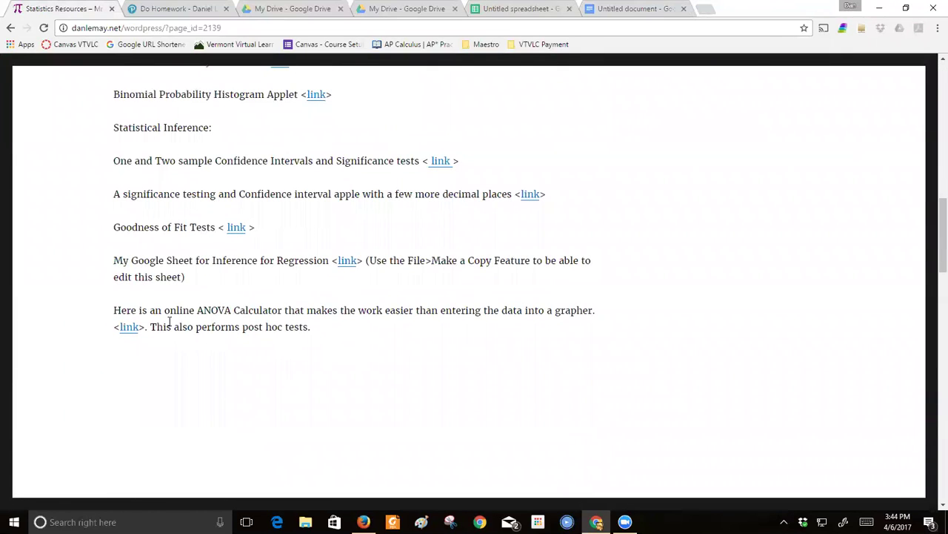
{"action": "left_click", "coordinate": [126, 332]}
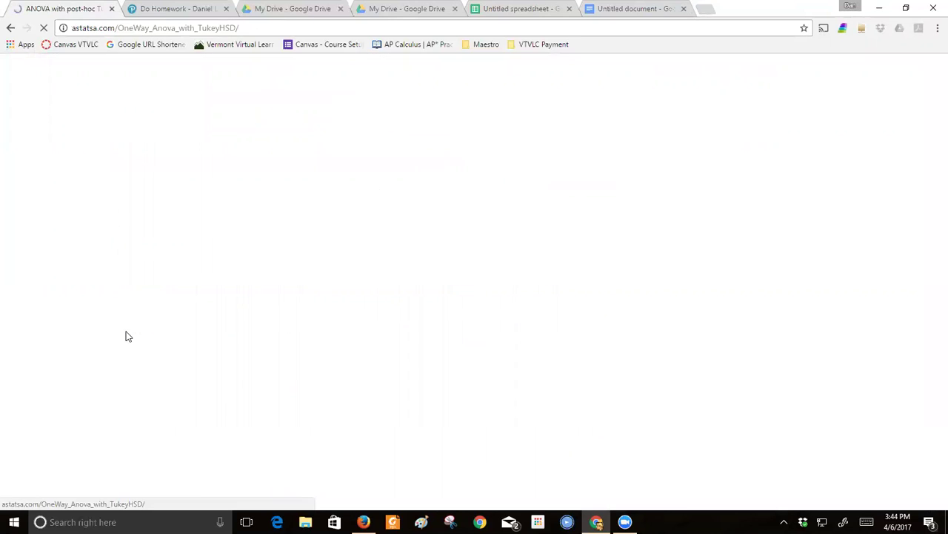
Step: Turn off the four-treatment demo example data in the ANOVA calculator, keeping k = 3 treatments selected
{"action": "scroll", "coordinate": [262, 355], "scroll_direction": "down", "scroll_amount": 1}
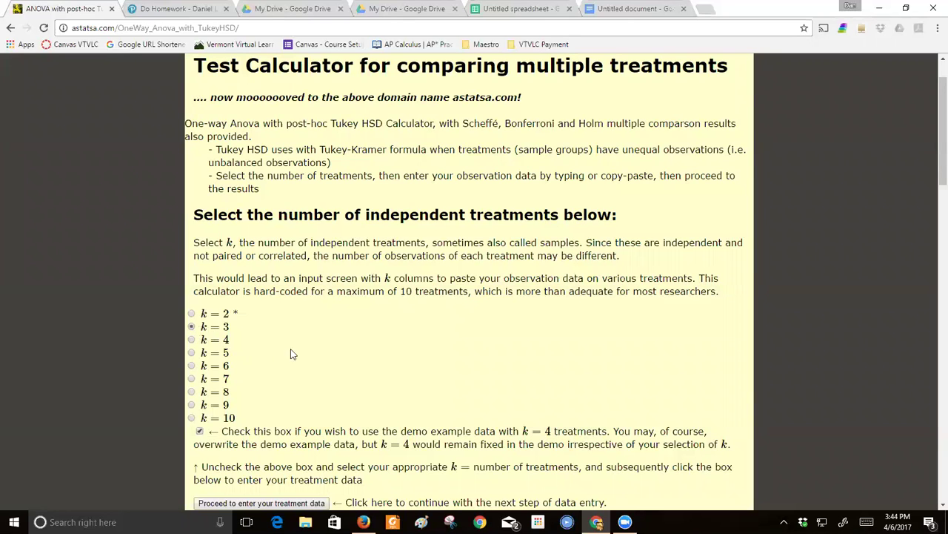
{"action": "scroll", "coordinate": [291, 355], "scroll_direction": "down", "scroll_amount": 1}
{"action": "left_click", "coordinate": [200, 372]}
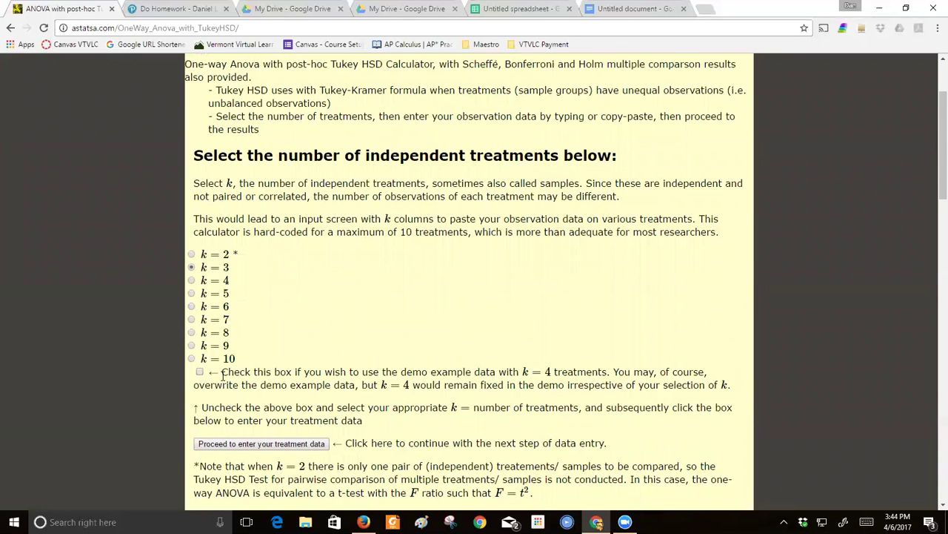
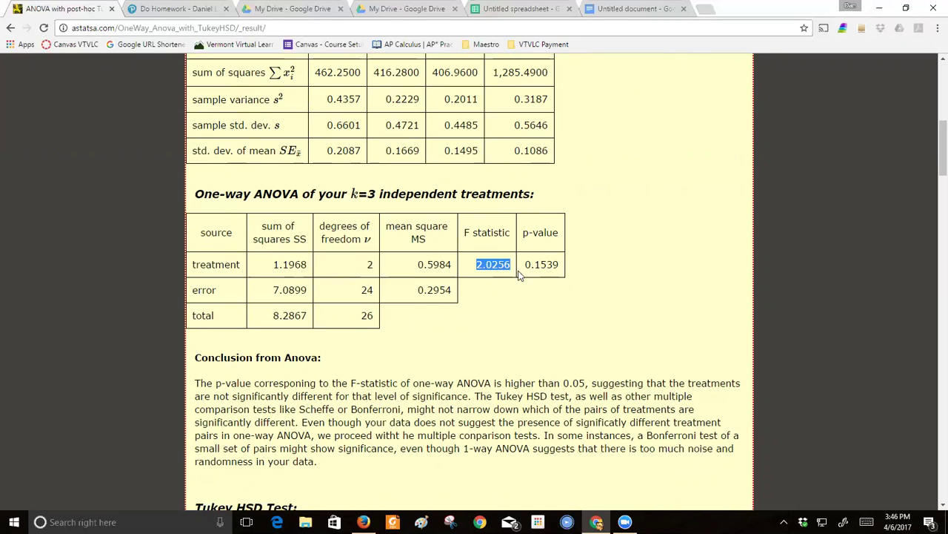
Step: Highlight the p-value in the ANOVA results table, then return to the homework question and close its data windows
{"action": "left_click_drag", "start_coordinate": [526, 265], "coordinate": [560, 265]}
{"action": "left_click", "coordinate": [194, 9]}
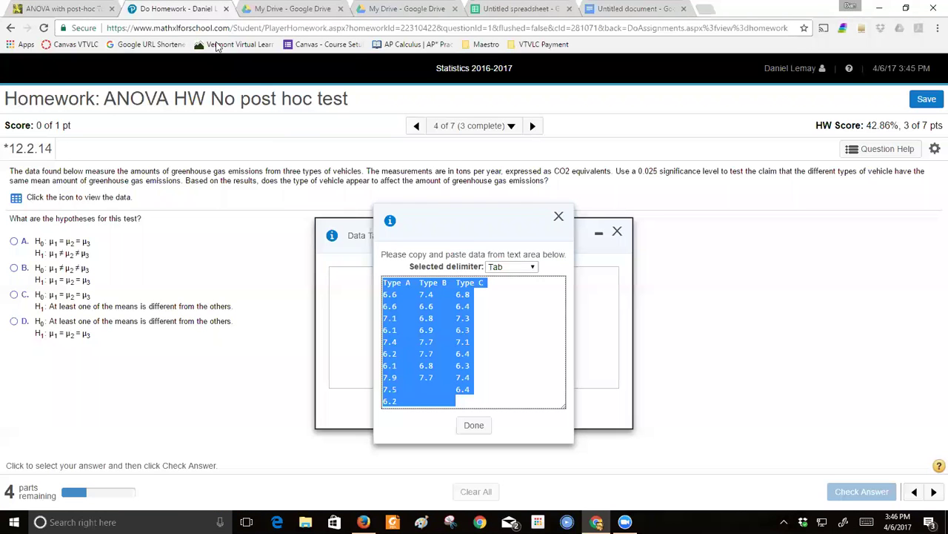
{"action": "left_click", "coordinate": [560, 218]}
{"action": "left_click", "coordinate": [618, 233]}
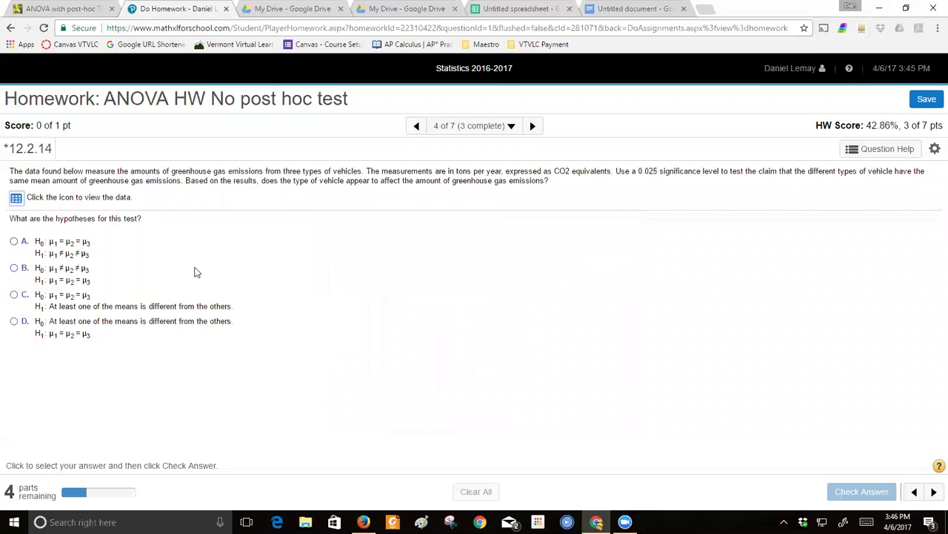
Step: Answer the hypotheses question with option C, equal means against at least one different mean, and check the answer
{"action": "left_click", "coordinate": [14, 295]}
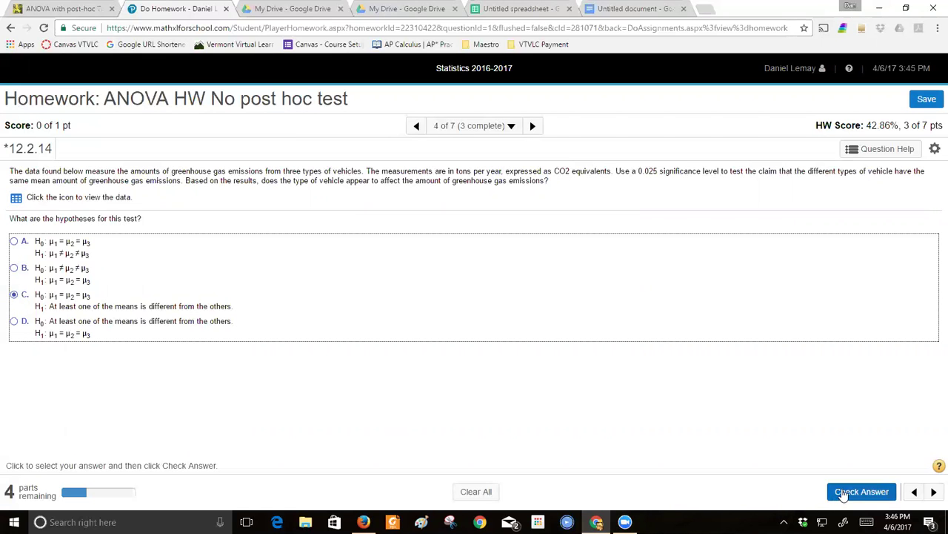
{"action": "left_click", "coordinate": [842, 493]}
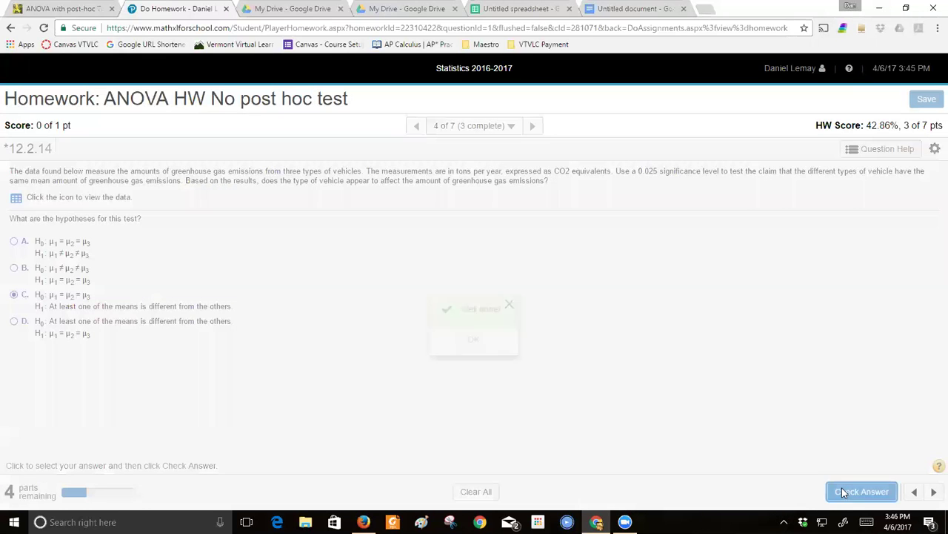
{"action": "left_click", "coordinate": [474, 340]}
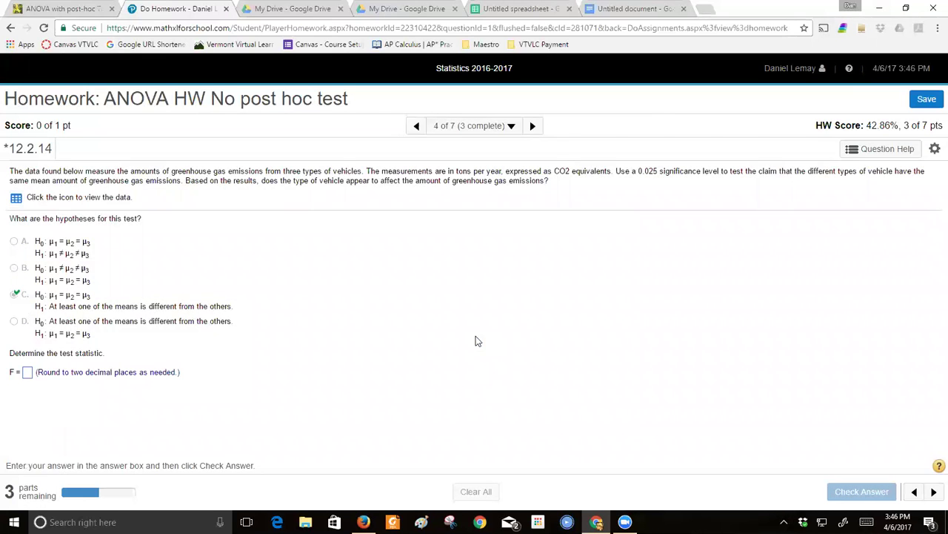
Step: Copy the F statistic from the treatment row of the one-way ANOVA results for the homework's test statistic answer
{"action": "left_click", "coordinate": [28, 374]}
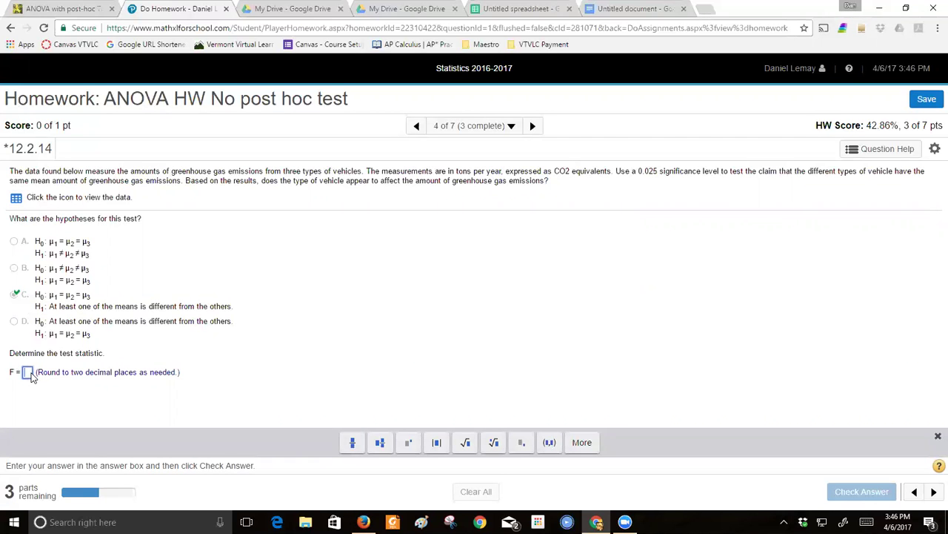
{"action": "left_click", "coordinate": [537, 9]}
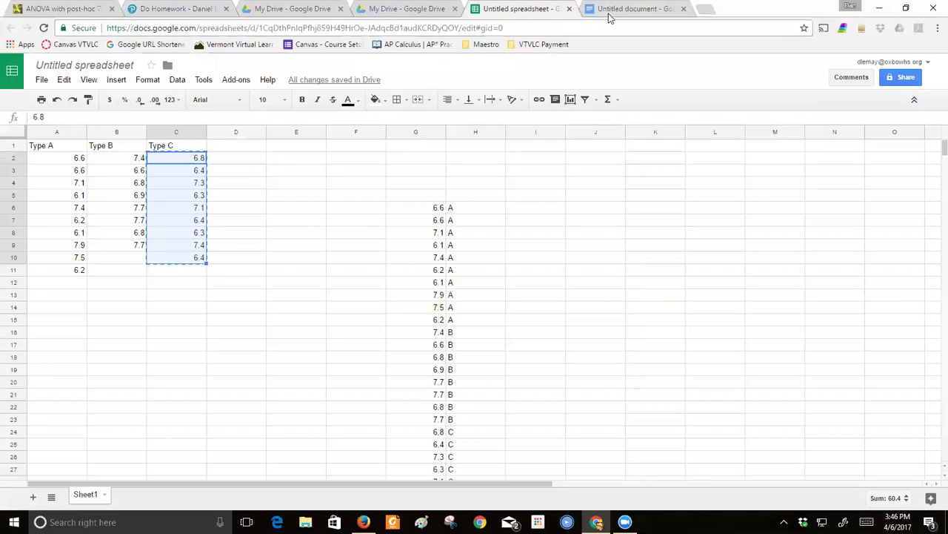
{"action": "left_click", "coordinate": [79, 11]}
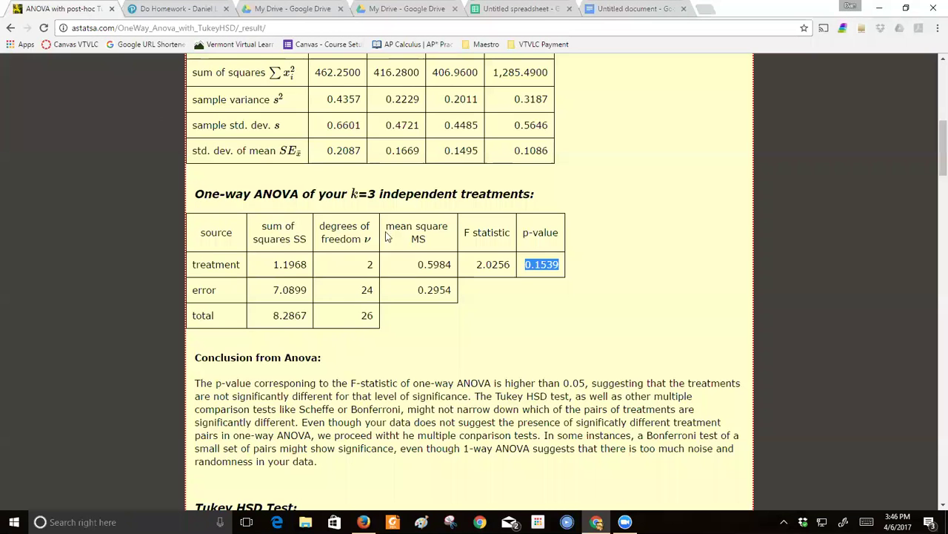
{"action": "left_click_drag", "start_coordinate": [475, 264], "coordinate": [517, 266]}
{"action": "key", "text": "ctrl+c"}
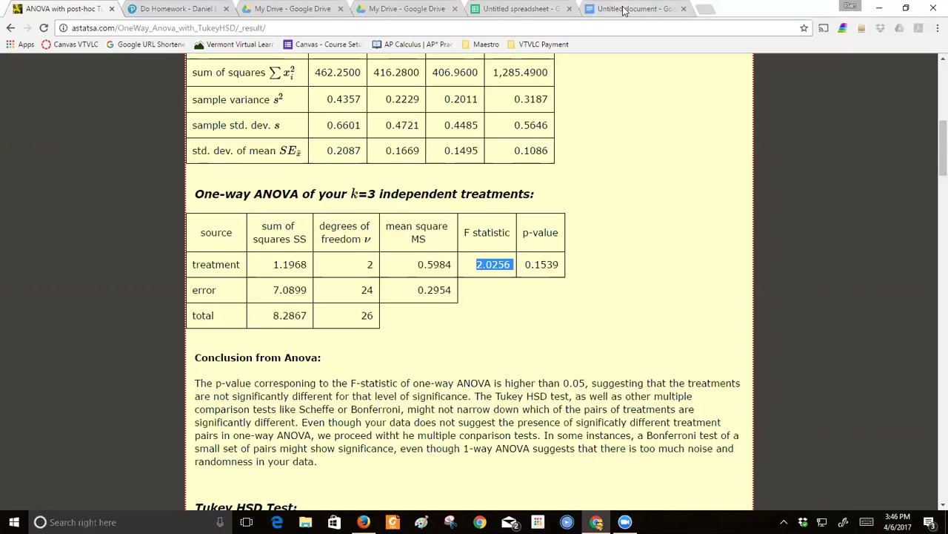
Step: Paste 2.0256 as the homework's F test statistic and check the answer
{"action": "left_click", "coordinate": [182, 10]}
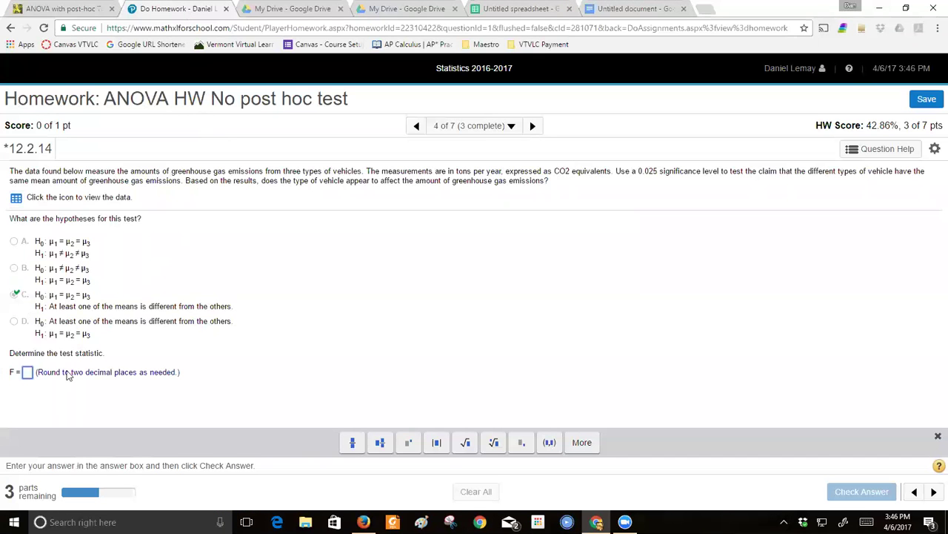
{"action": "key", "text": "ctrl+v"}
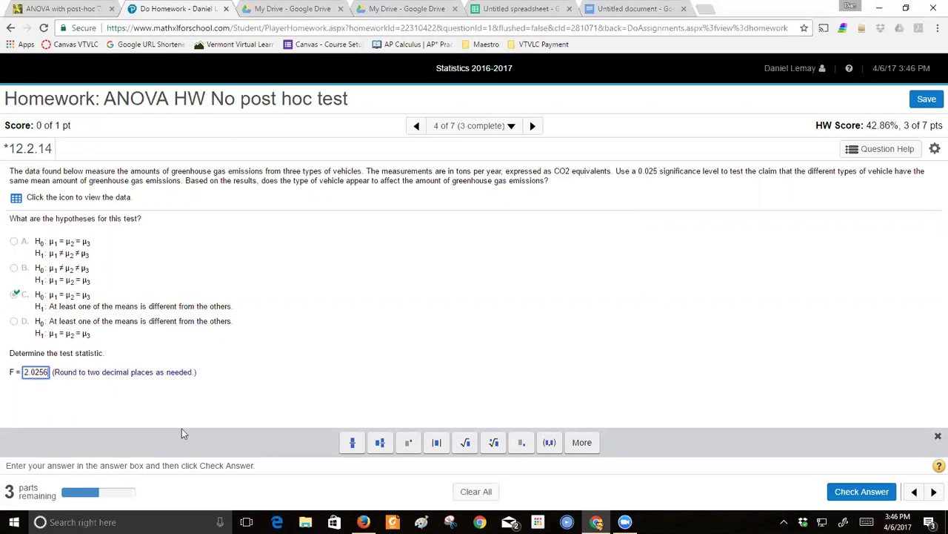
{"action": "left_click", "coordinate": [852, 495]}
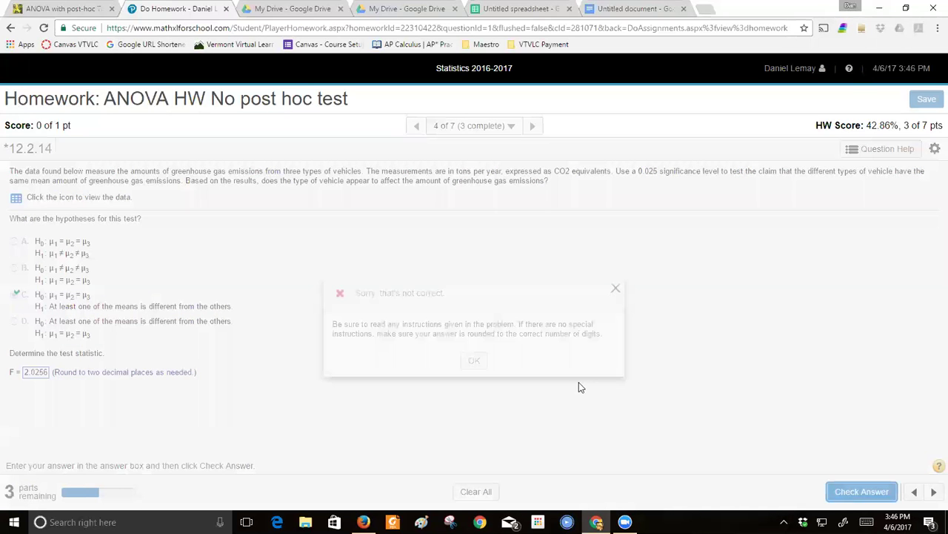
Step: Round the homework's F test statistic answer to 2.03, check it, and continue to the next part
{"action": "left_click", "coordinate": [472, 360]}
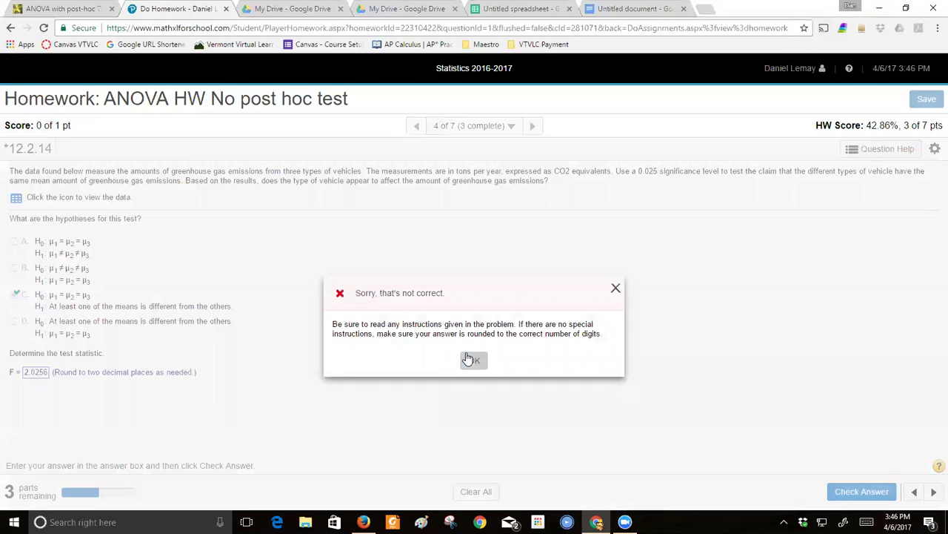
{"action": "left_click", "coordinate": [44, 371]}
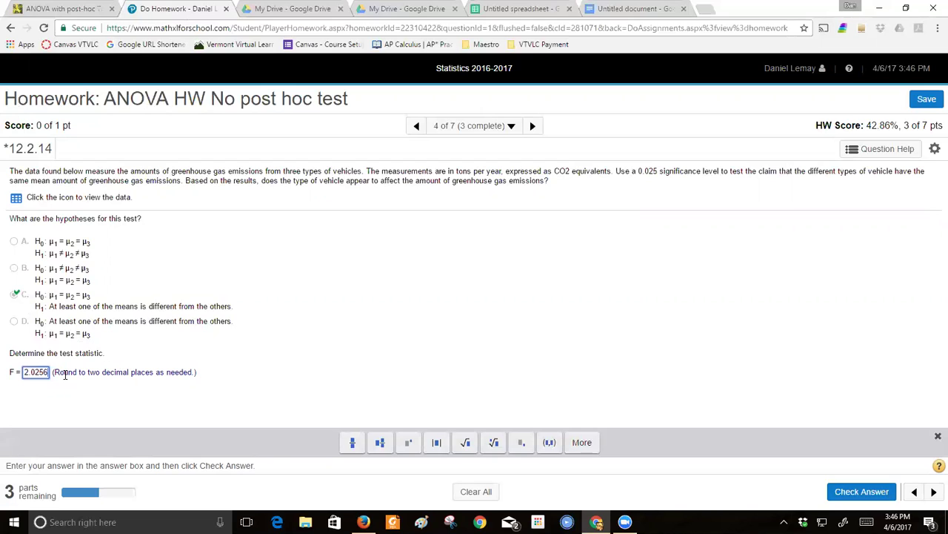
{"action": "key", "text": "BackSpace"}
{"action": "key", "text": "BackSpace"}
{"action": "key", "text": "BackSpace"}
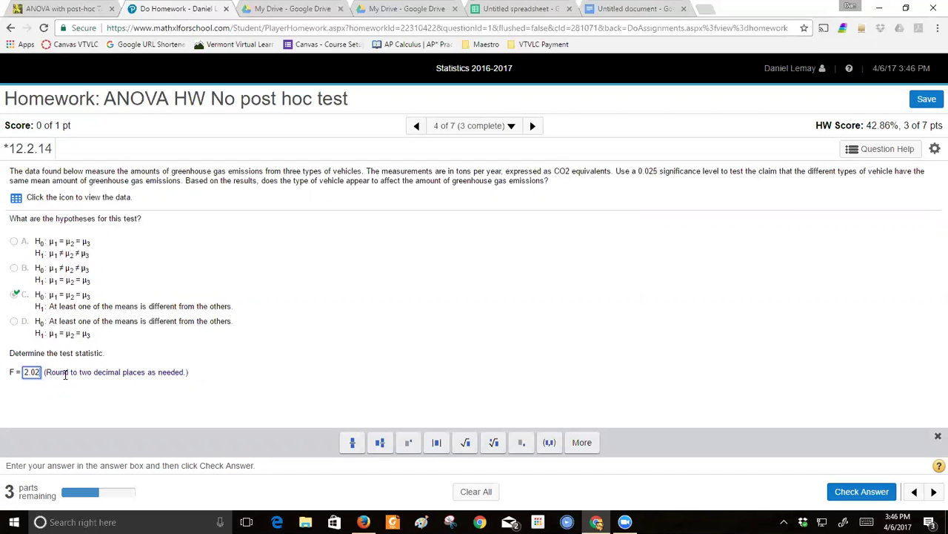
{"action": "type", "text": "3"}
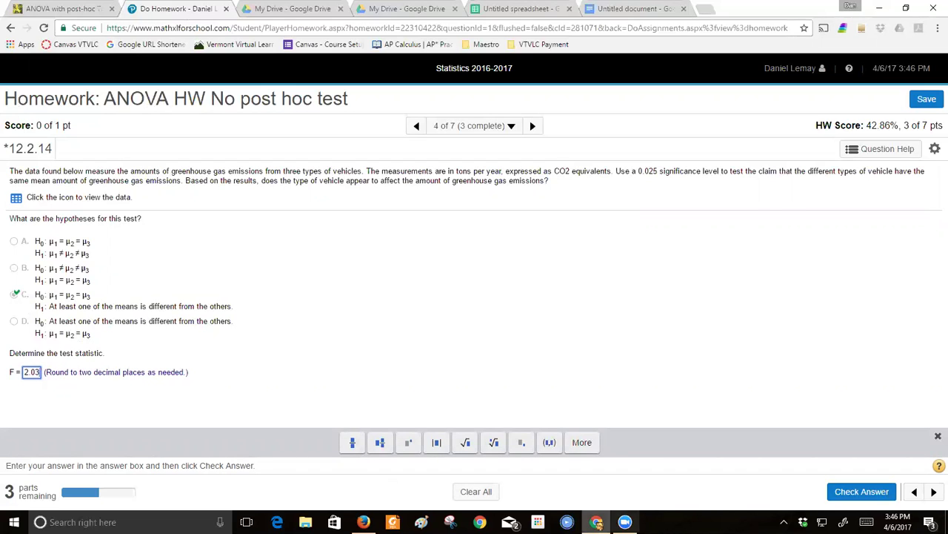
{"action": "left_click", "coordinate": [866, 491]}
{"action": "left_click", "coordinate": [474, 339]}
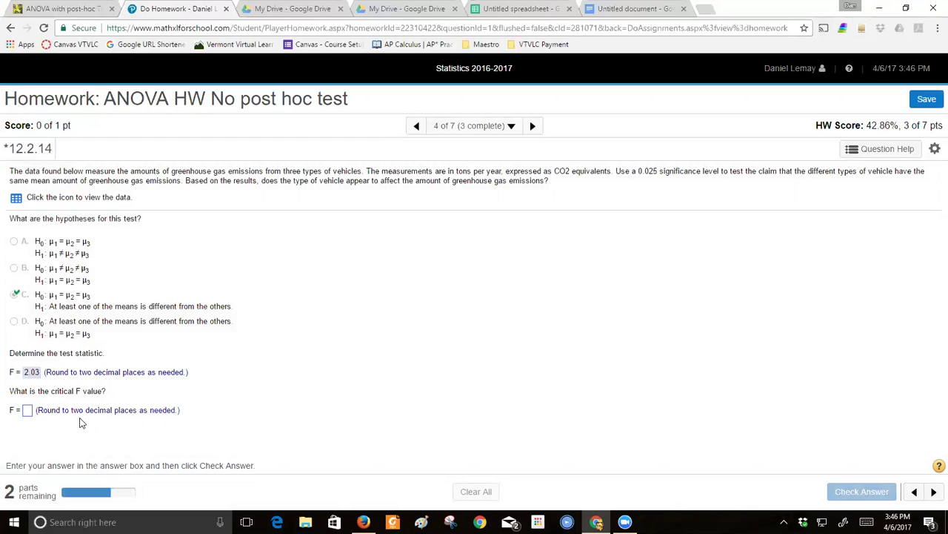
Step: Submit 1 as the critical F value three times to use up the attempts and move past this part
{"action": "left_click", "coordinate": [28, 412]}
{"action": "type", "text": "1"}
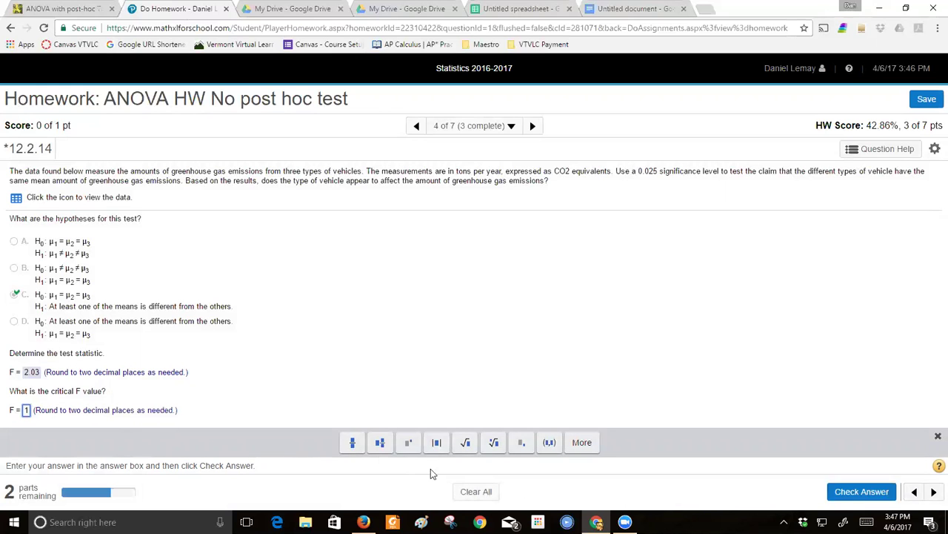
{"action": "left_click", "coordinate": [860, 493]}
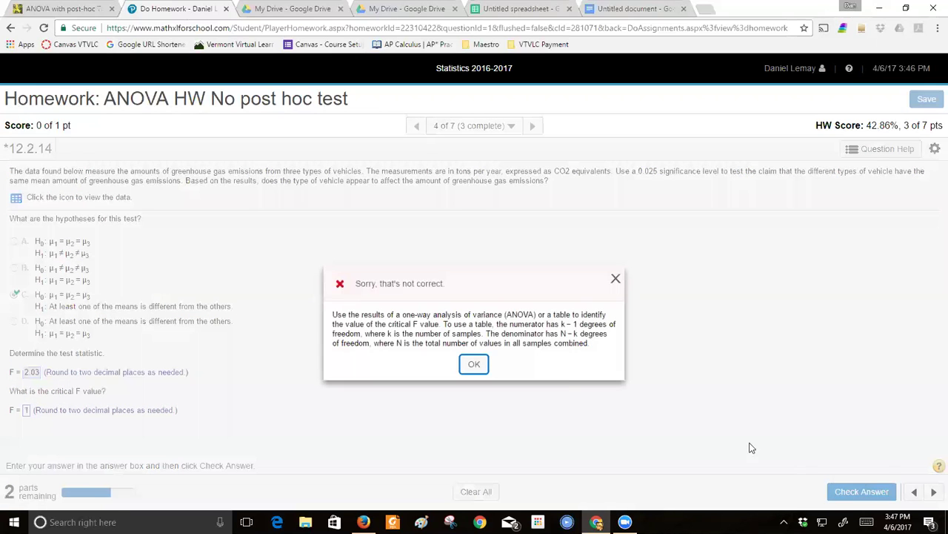
{"action": "left_click", "coordinate": [475, 363]}
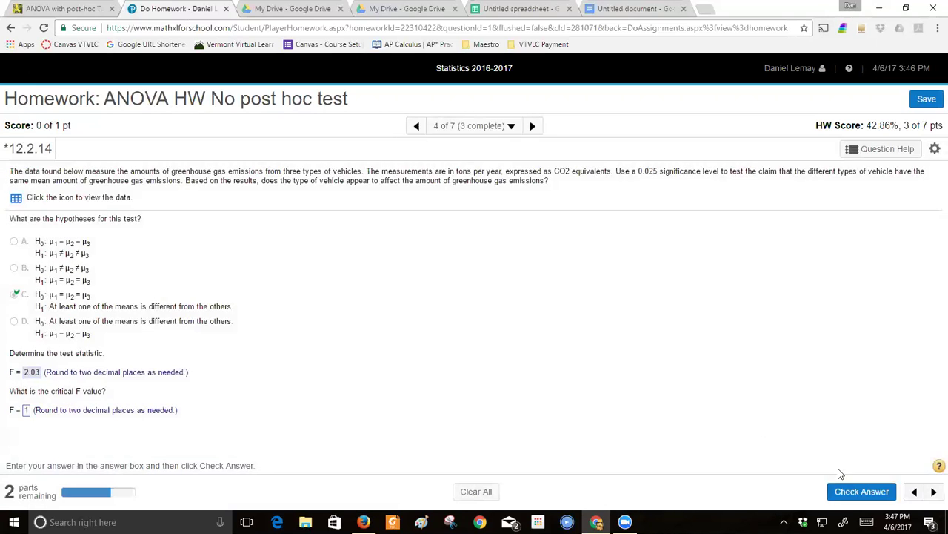
{"action": "left_click", "coordinate": [860, 500]}
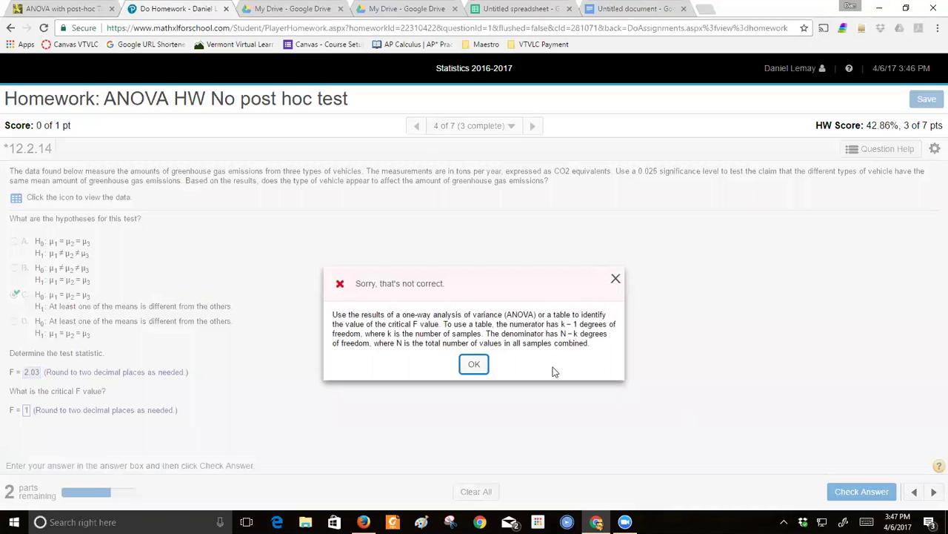
{"action": "left_click", "coordinate": [474, 363]}
{"action": "left_click", "coordinate": [864, 492]}
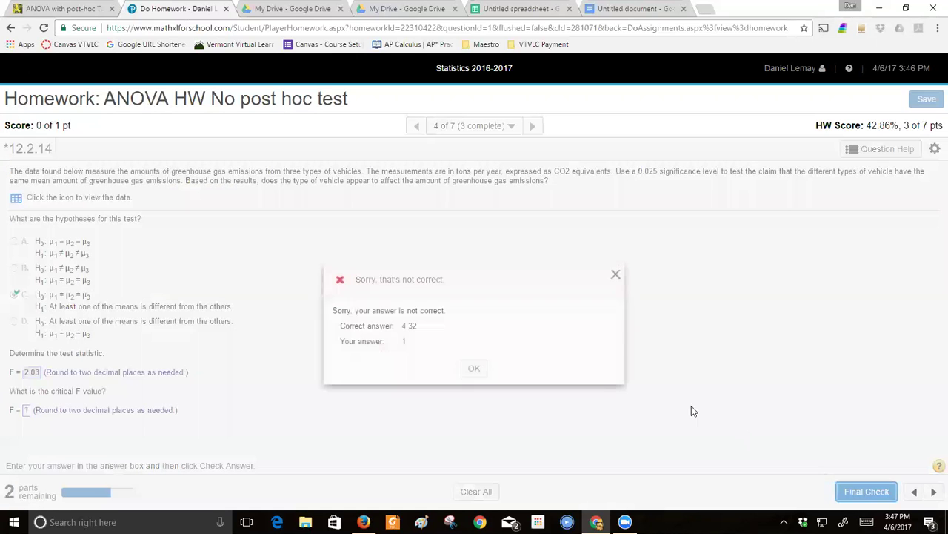
{"action": "left_click", "coordinate": [473, 368]}
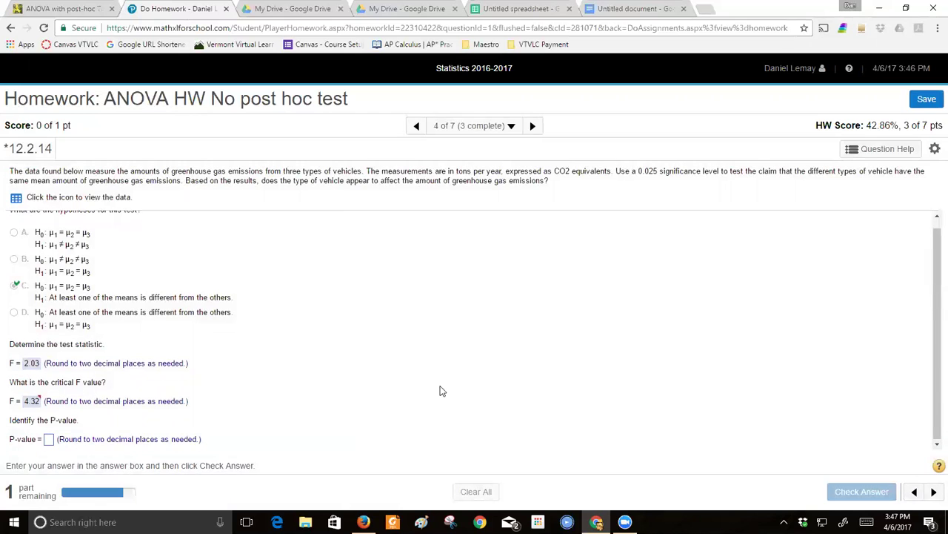
Step: Copy the leading 0.15 of the p-value from the treatment row of the one-way ANOVA results for the P-value answer
{"action": "left_click", "coordinate": [49, 441]}
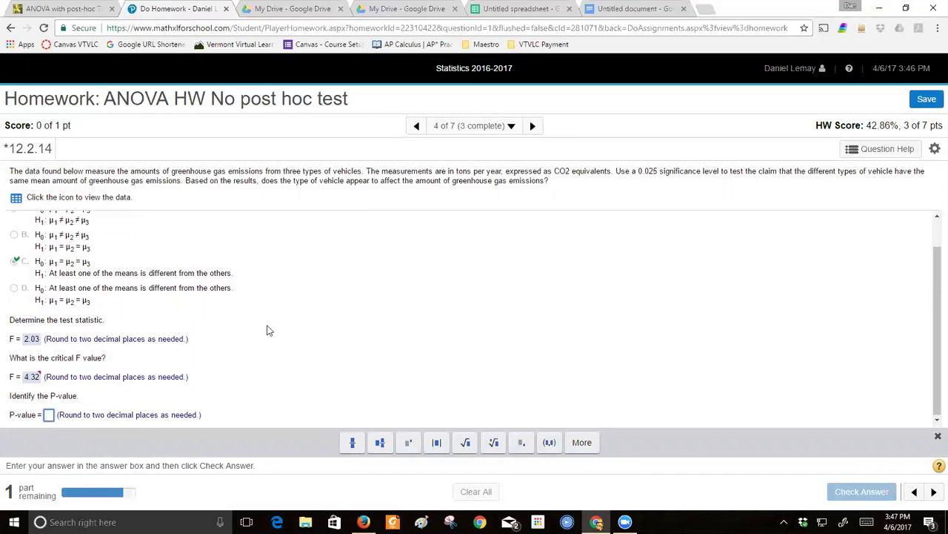
{"action": "left_click", "coordinate": [30, 8]}
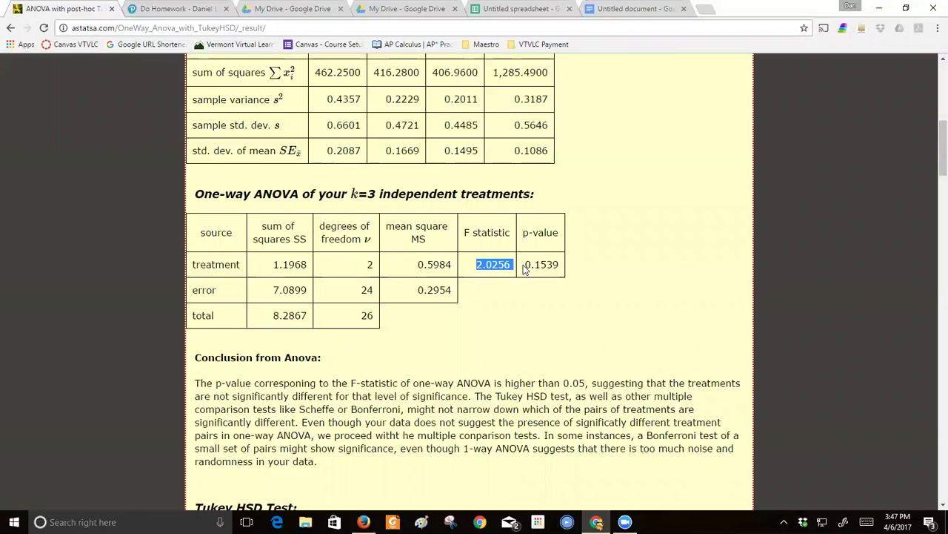
{"action": "left_click", "coordinate": [544, 264]}
{"action": "left_click_drag", "start_coordinate": [545, 264], "coordinate": [522, 264]}
{"action": "key", "text": "ctrl+c"}
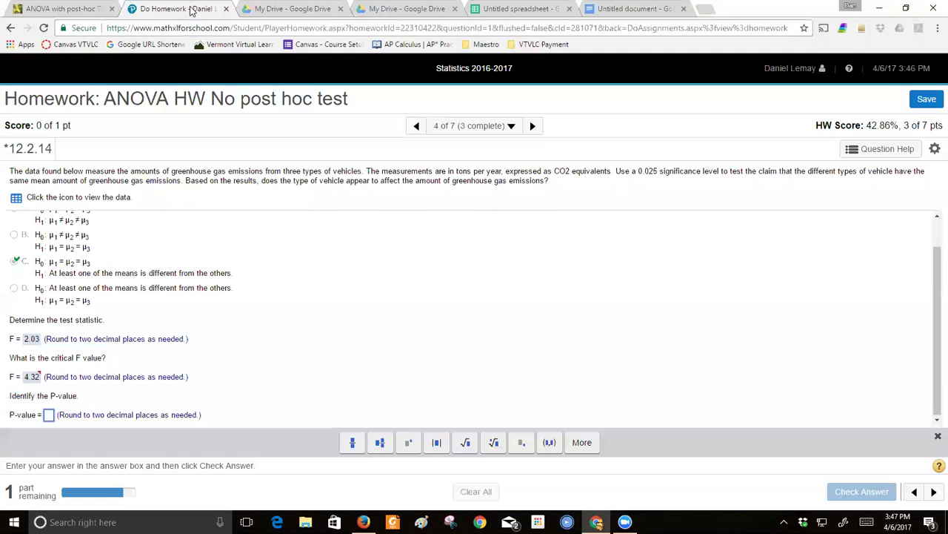
Step: Paste 0.15 as the homework's P-value, check the answer, and continue to the conclusion part
{"action": "left_click", "coordinate": [194, 8]}
{"action": "key", "text": "ctrl+v"}
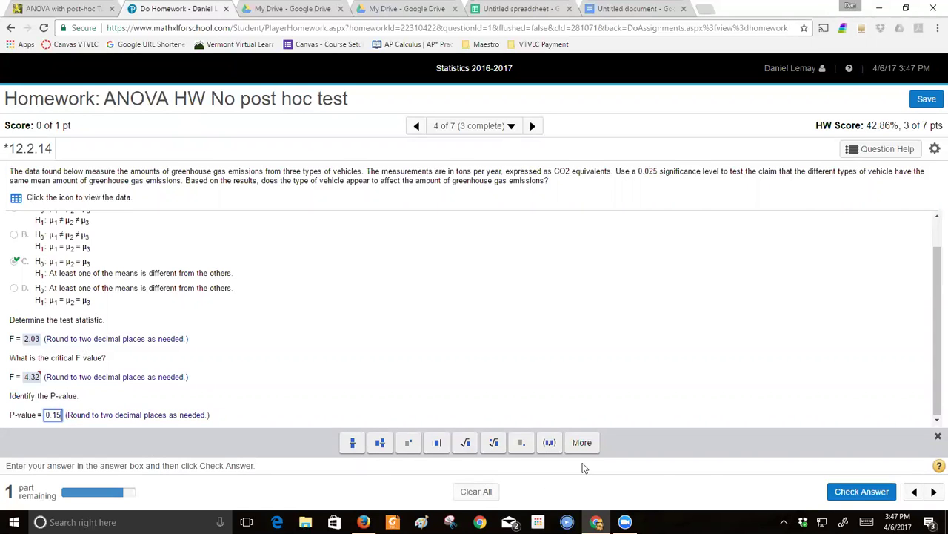
{"action": "left_click", "coordinate": [874, 499]}
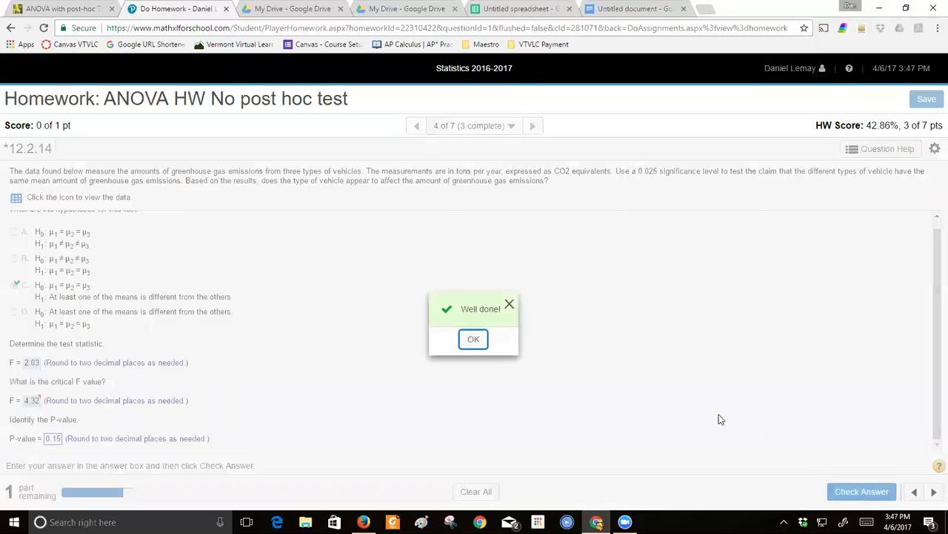
{"action": "left_click", "coordinate": [473, 340]}
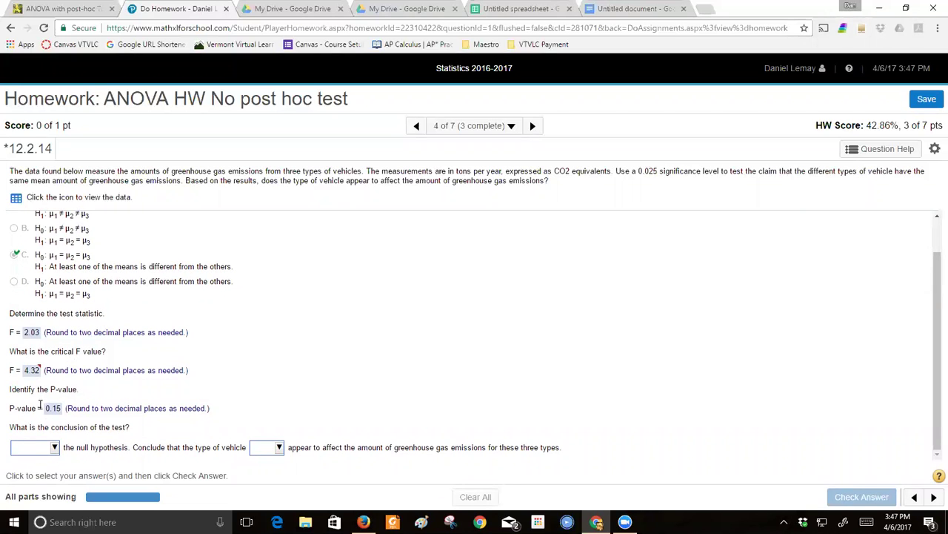
Step: Answer the conclusion with "Do not reject" and "does not", check it, and go on to the next question
{"action": "left_click", "coordinate": [49, 450]}
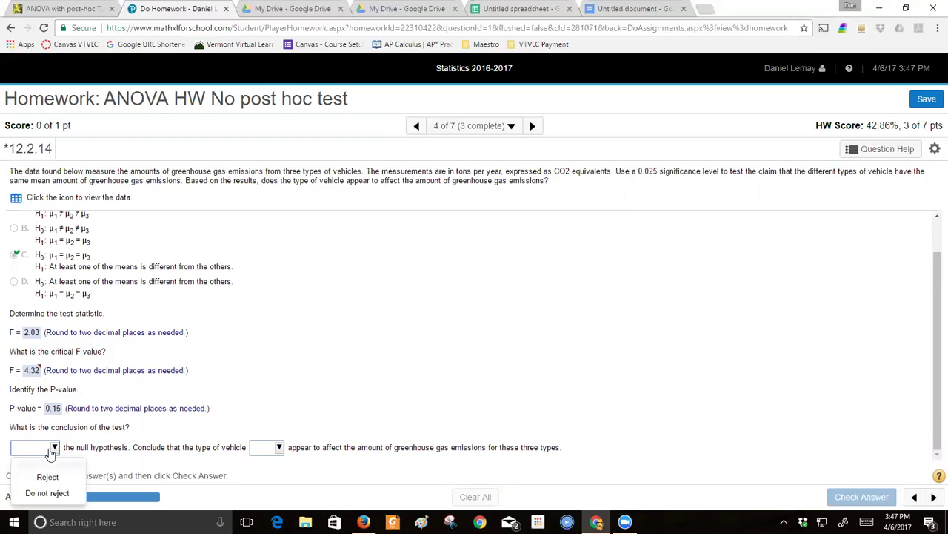
{"action": "left_click", "coordinate": [57, 494]}
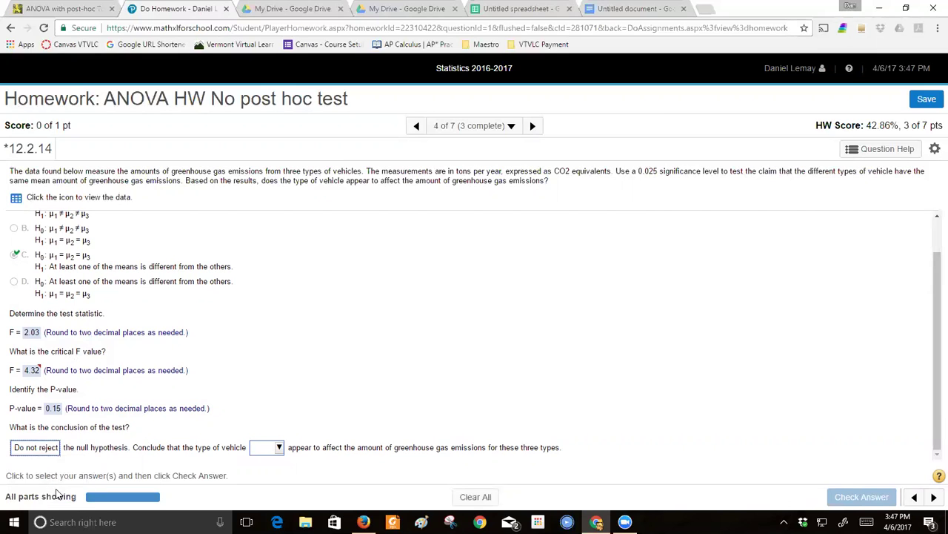
{"action": "left_click", "coordinate": [277, 449]}
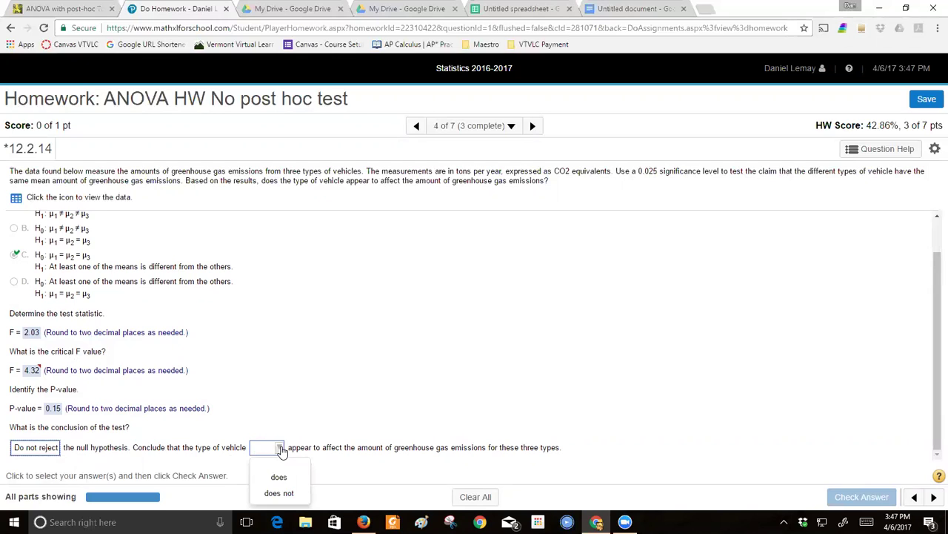
{"action": "left_click", "coordinate": [279, 494]}
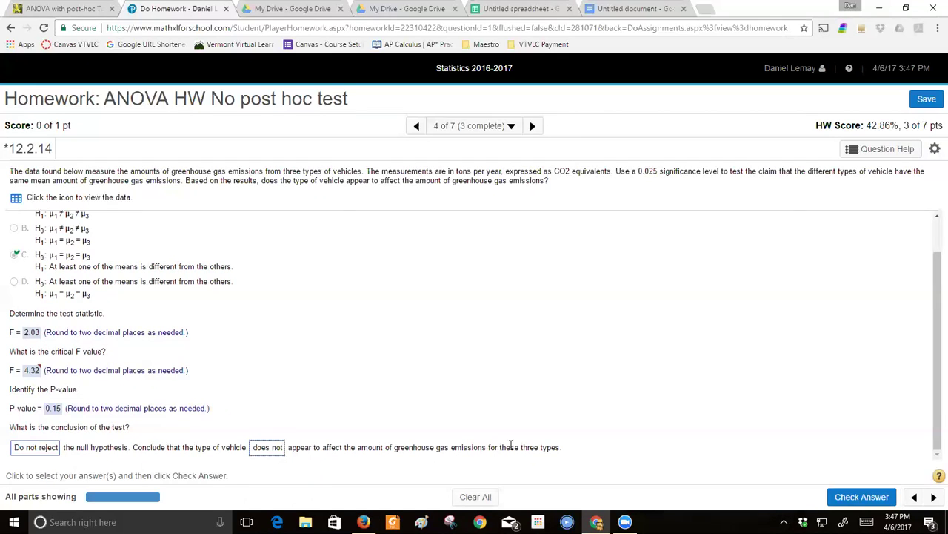
{"action": "left_click", "coordinate": [860, 497]}
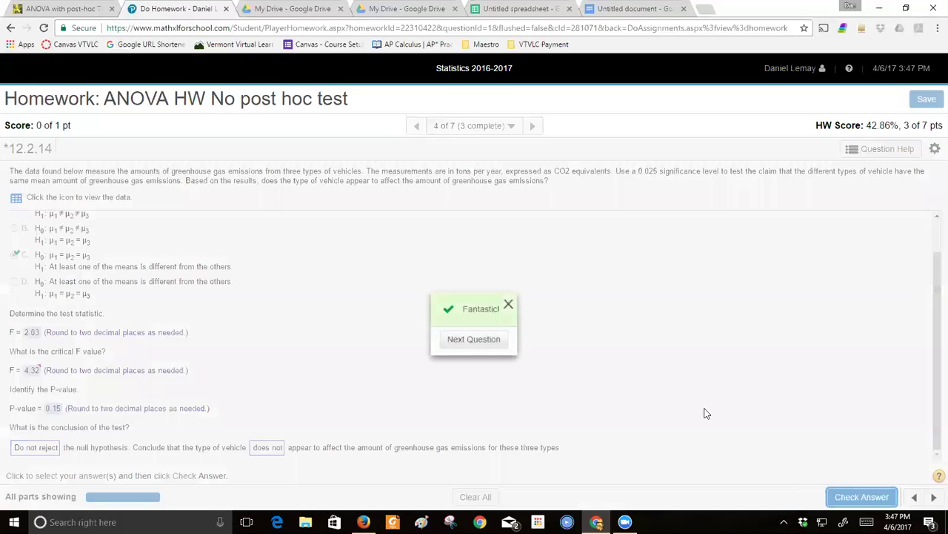
{"action": "left_click", "coordinate": [475, 339]}
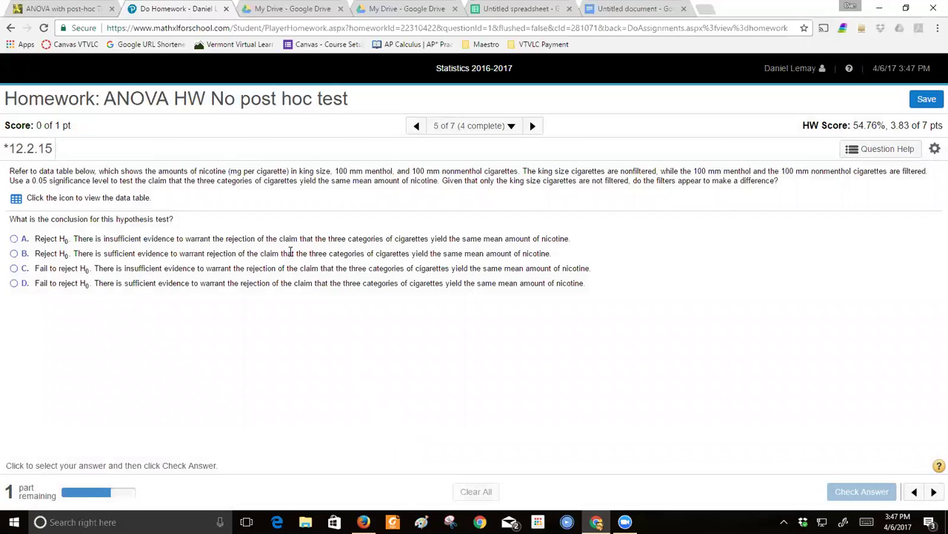
Step: Return to the one-way ANOVA results and highlight the full p-value in the treatment row
{"action": "left_click", "coordinate": [83, 11]}
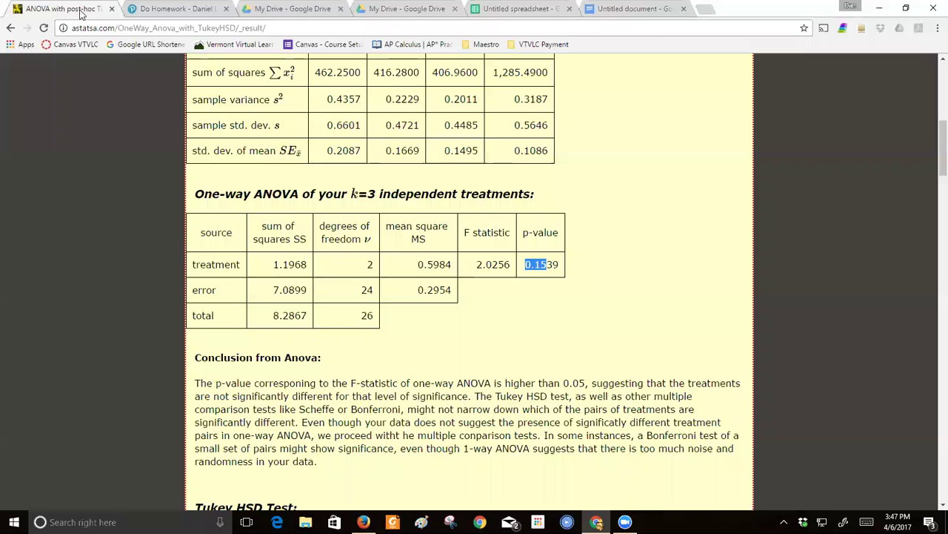
{"action": "scroll", "coordinate": [436, 318], "scroll_direction": "down", "scroll_amount": 1}
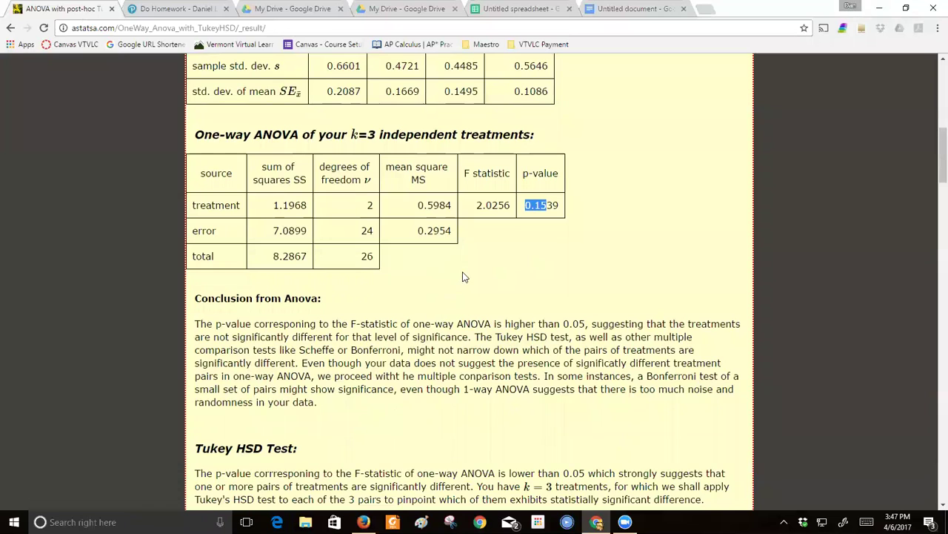
{"action": "scroll", "coordinate": [471, 271], "scroll_direction": "up", "scroll_amount": 1}
{"action": "left_click", "coordinate": [555, 268]}
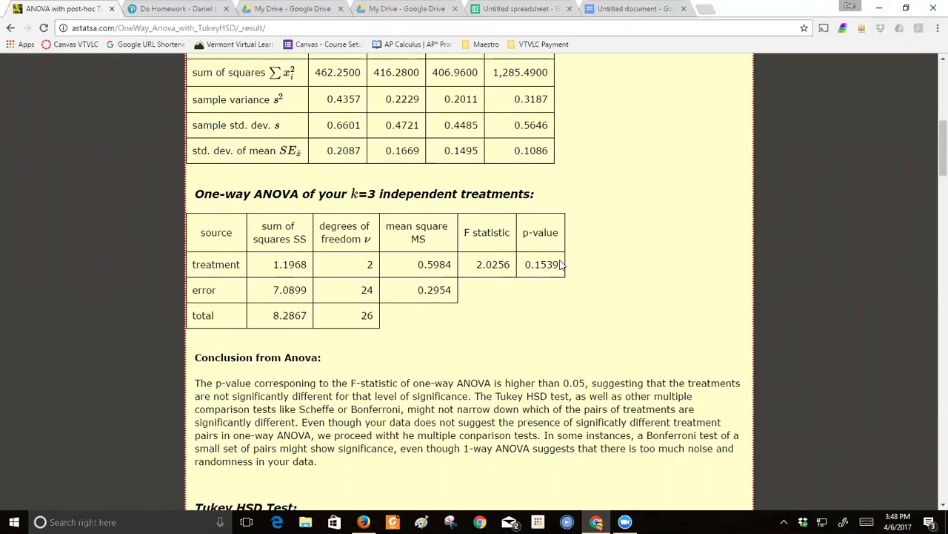
{"action": "left_click_drag", "start_coordinate": [561, 264], "coordinate": [519, 268]}
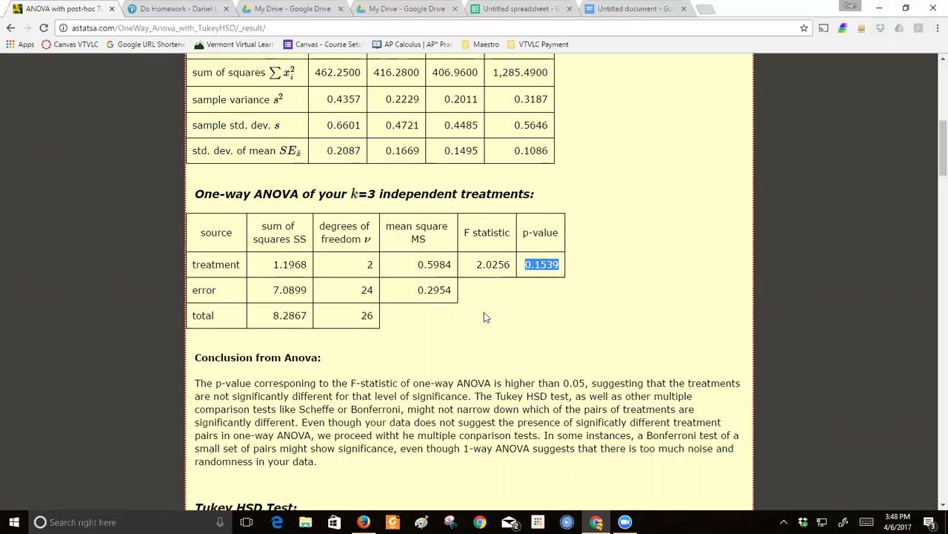
{"action": "left_click", "coordinate": [543, 270]}
Step: Read the ANOVA conclusion and highlight the Tukey HSD Test heading below it
{"action": "scroll", "coordinate": [518, 378], "scroll_direction": "down", "scroll_amount": 2}
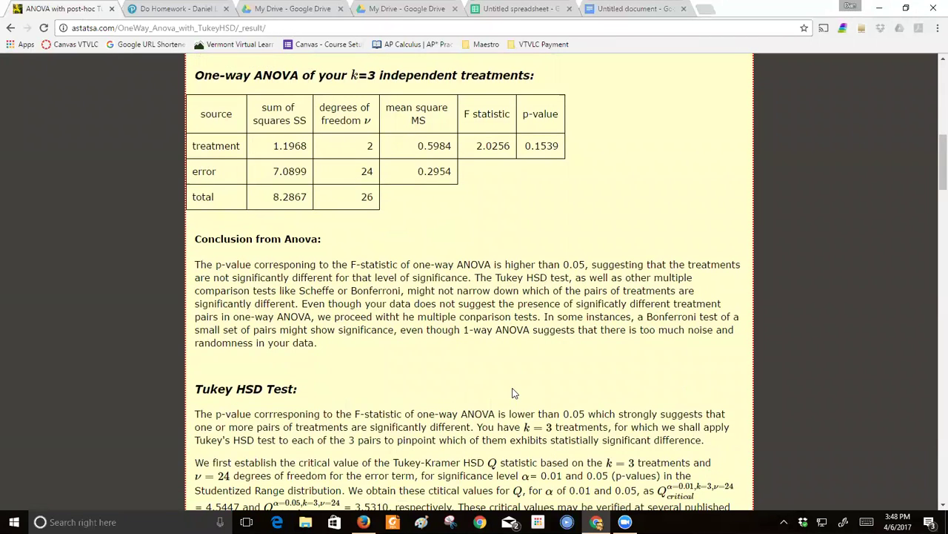
{"action": "scroll", "coordinate": [515, 393], "scroll_direction": "down", "scroll_amount": 2}
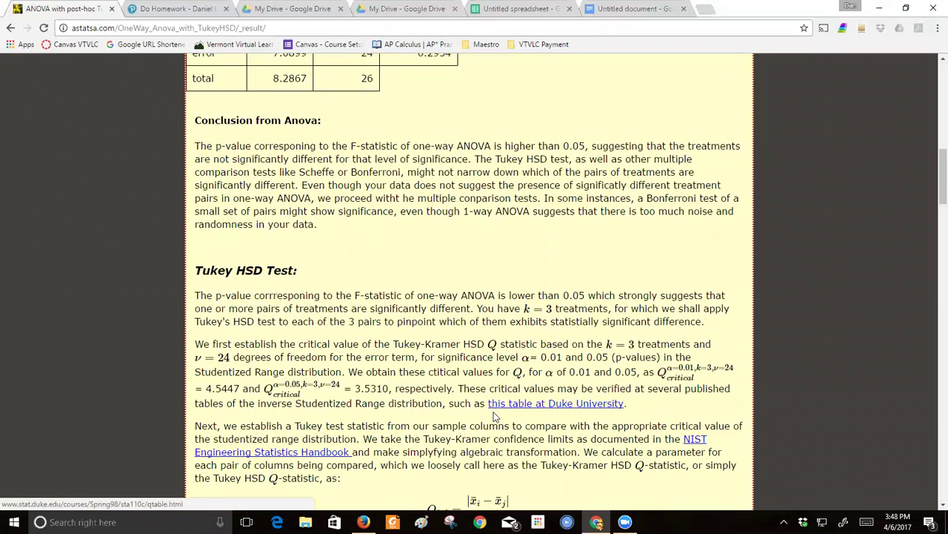
{"action": "scroll", "coordinate": [432, 423], "scroll_direction": "down", "scroll_amount": 1}
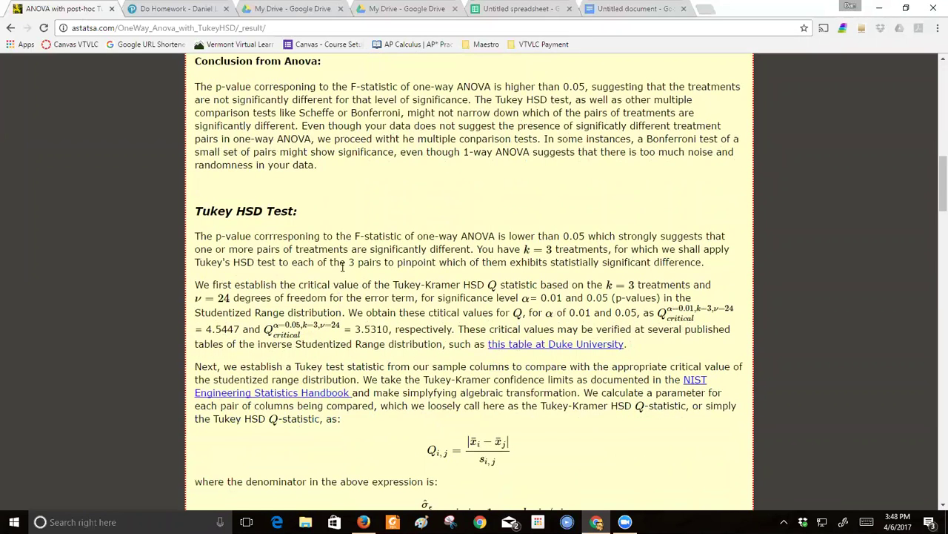
{"action": "left_click_drag", "start_coordinate": [227, 211], "coordinate": [189, 219]}
{"action": "left_click", "coordinate": [247, 209]}
{"action": "left_click_drag", "start_coordinate": [298, 212], "coordinate": [192, 215]}
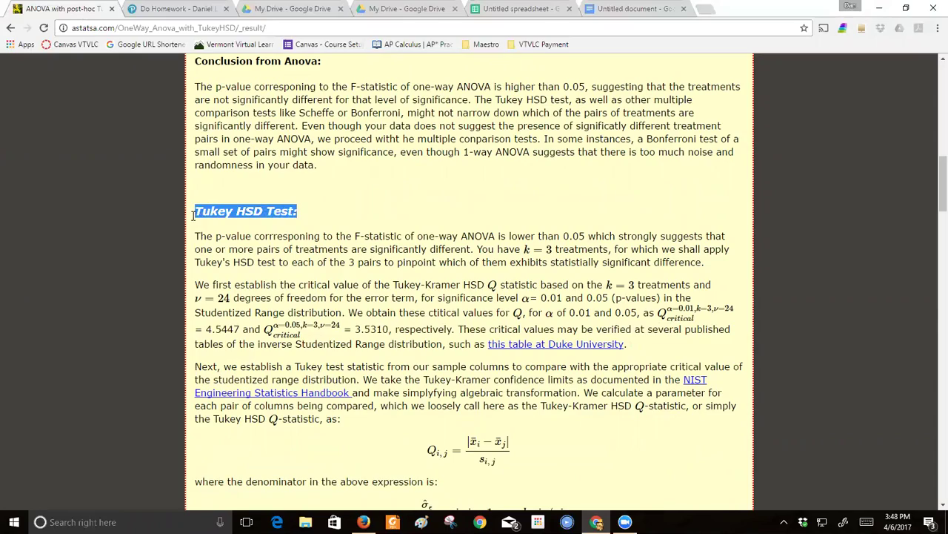
Step: Review the post-hoc Tukey HSD results for each treatment pair and the Scheffé multiple comparison section
{"action": "scroll", "coordinate": [335, 310], "scroll_direction": "down", "scroll_amount": 4}
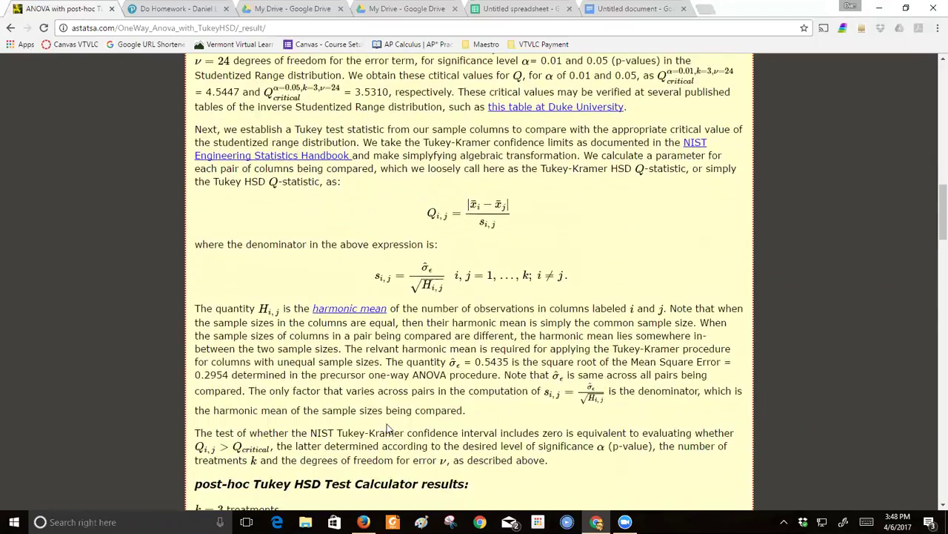
{"action": "scroll", "coordinate": [384, 444], "scroll_direction": "down", "scroll_amount": 5}
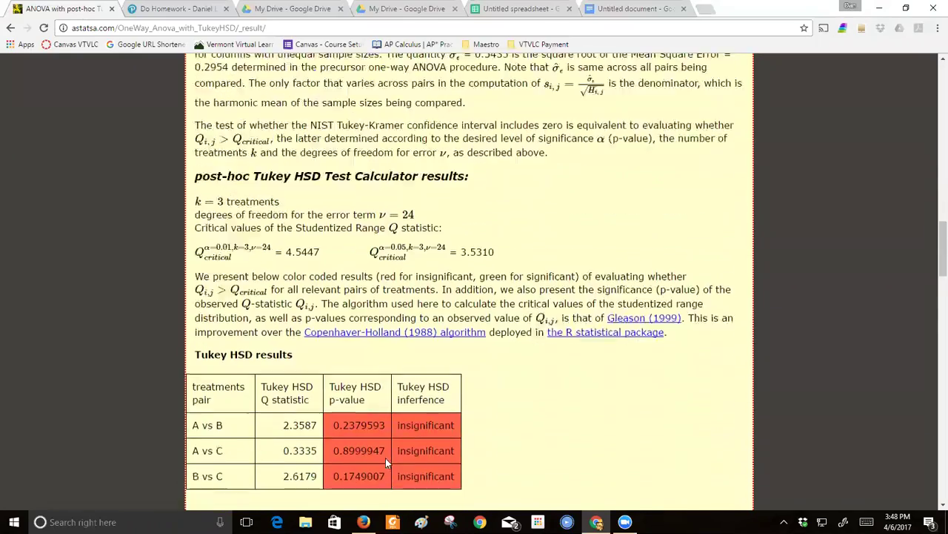
{"action": "scroll", "coordinate": [390, 433], "scroll_direction": "down", "scroll_amount": 1}
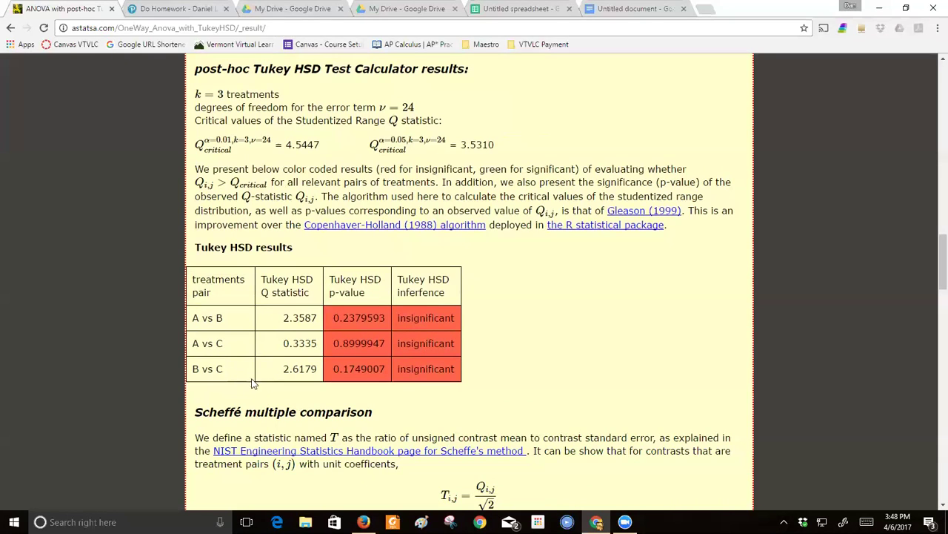
{"action": "scroll", "coordinate": [300, 385], "scroll_direction": "down", "scroll_amount": 1}
{"action": "scroll", "coordinate": [300, 385], "scroll_direction": "down", "scroll_amount": 5}
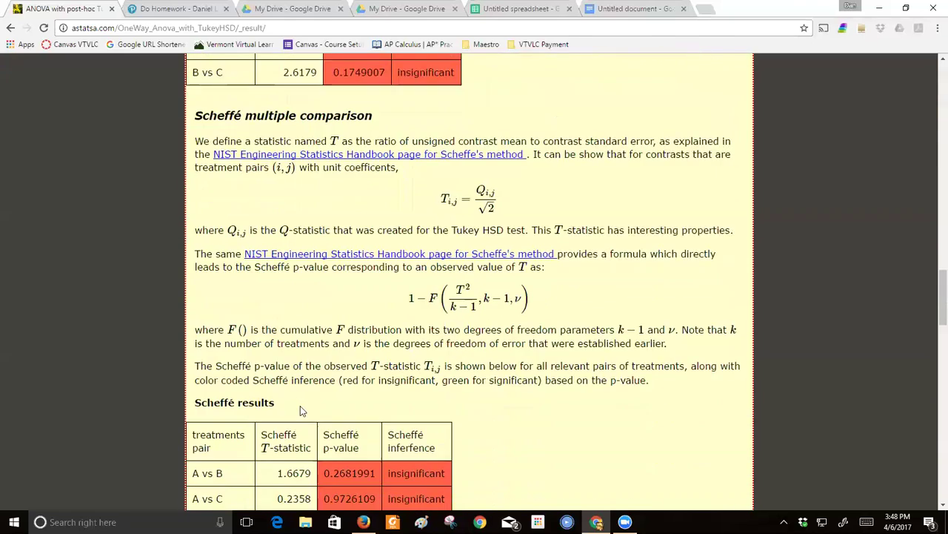
Step: Review the Scheffé results and the Bonferroni and Holm comparison tables, highlighting the word "Bonferroni" in its section heading
{"action": "left_click_drag", "start_coordinate": [277, 286], "coordinate": [185, 288]}
{"action": "scroll", "coordinate": [309, 356], "scroll_direction": "down", "scroll_amount": 3}
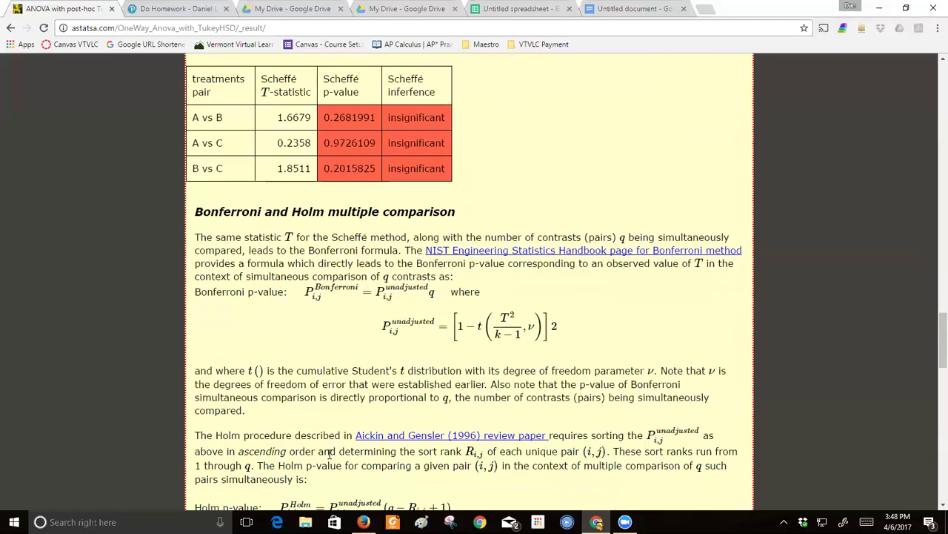
{"action": "left_click_drag", "start_coordinate": [197, 211], "coordinate": [265, 212]}
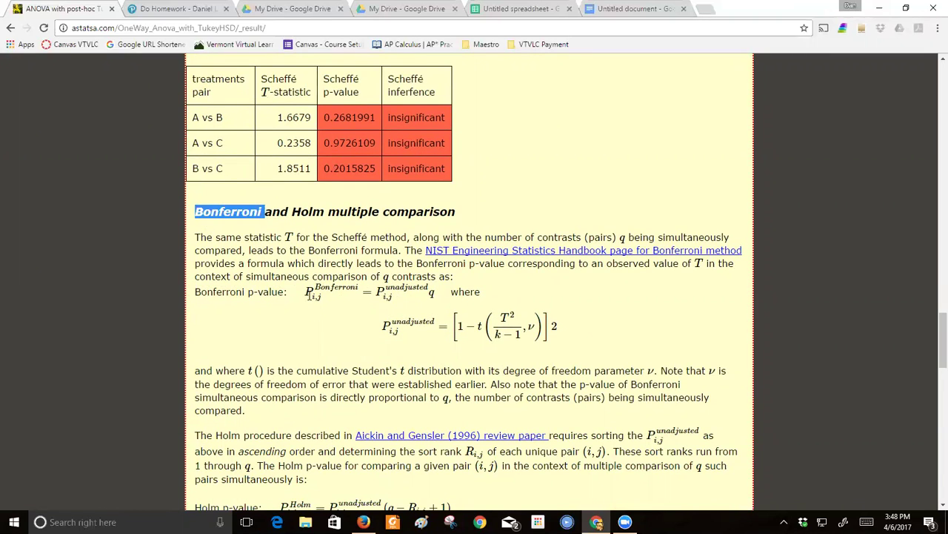
{"action": "scroll", "coordinate": [310, 295], "scroll_direction": "down", "scroll_amount": 5}
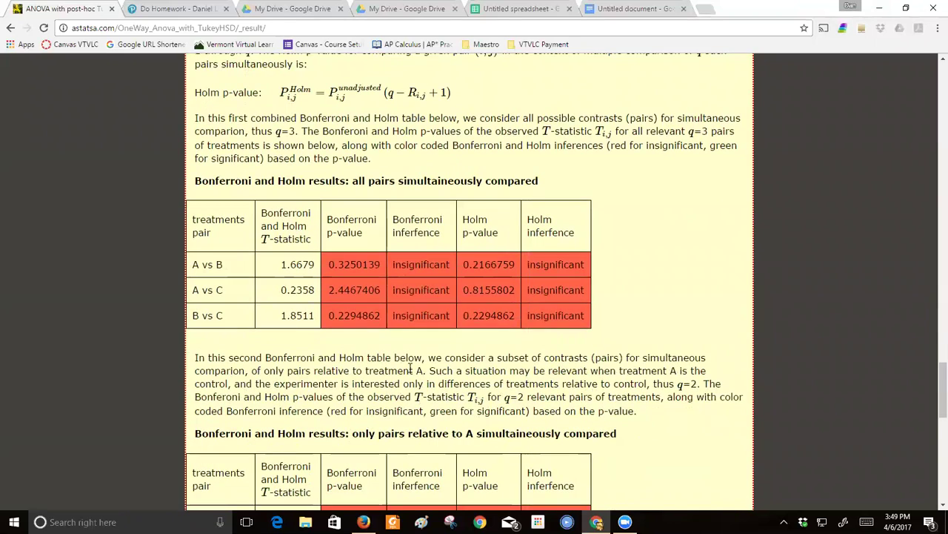
{"action": "scroll", "coordinate": [426, 394], "scroll_direction": "down", "scroll_amount": 2}
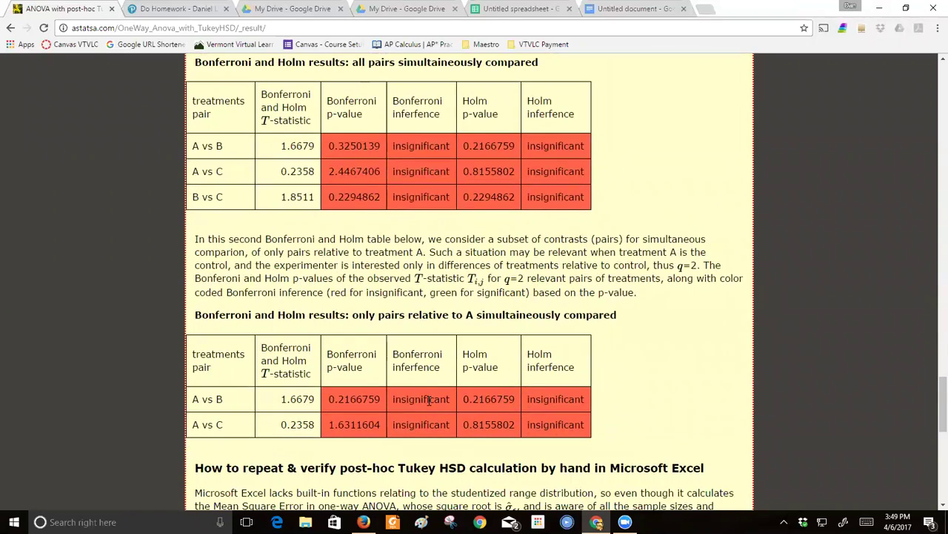
{"action": "scroll", "coordinate": [422, 410], "scroll_direction": "down", "scroll_amount": 1}
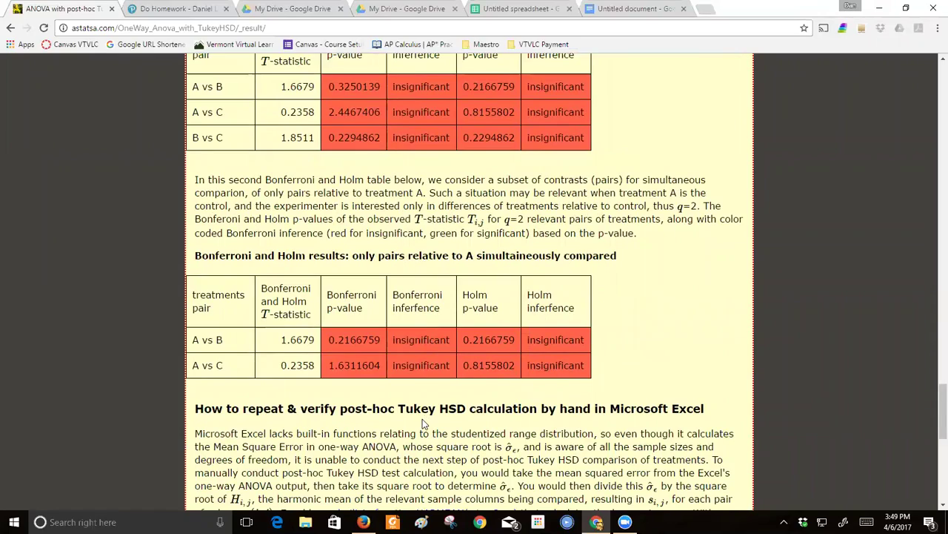
{"action": "scroll", "coordinate": [422, 421], "scroll_direction": "down", "scroll_amount": 2}
Step: Go back over the Tukey HSD and Scheffé sections and return to the conclusion from the ANOVA
{"action": "scroll", "coordinate": [425, 411], "scroll_direction": "up", "scroll_amount": 7}
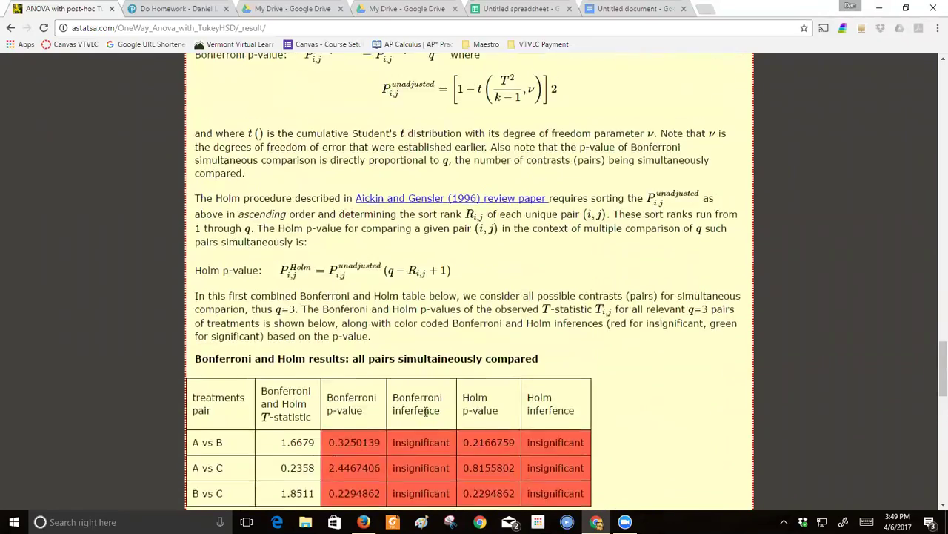
{"action": "scroll", "coordinate": [425, 411], "scroll_direction": "up", "scroll_amount": 10}
{"action": "scroll", "coordinate": [423, 410], "scroll_direction": "up", "scroll_amount": 15}
{"action": "scroll", "coordinate": [437, 407], "scroll_direction": "up", "scroll_amount": 11}
{"action": "scroll", "coordinate": [445, 450], "scroll_direction": "down", "scroll_amount": 20}
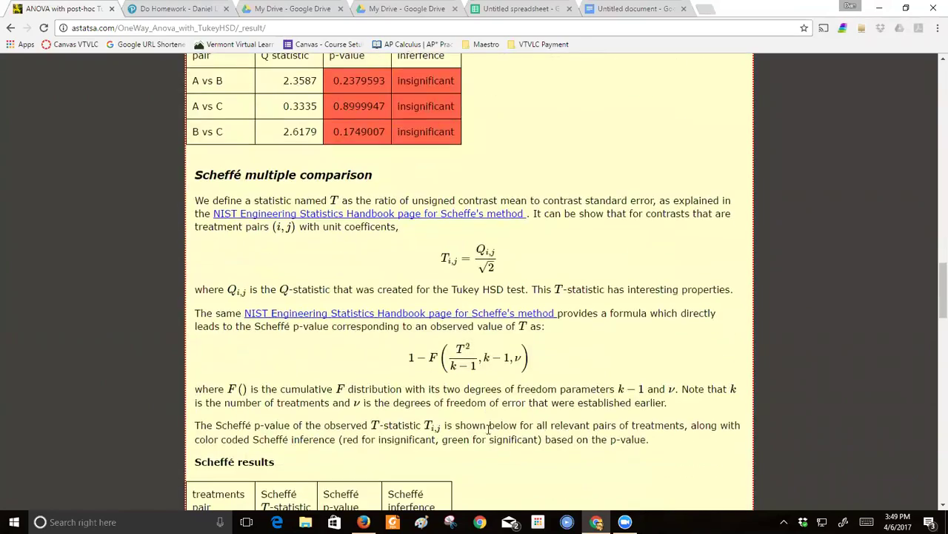
{"action": "scroll", "coordinate": [478, 415], "scroll_direction": "up", "scroll_amount": 3}
{"action": "scroll", "coordinate": [474, 417], "scroll_direction": "down", "scroll_amount": 3}
{"action": "scroll", "coordinate": [467, 430], "scroll_direction": "up", "scroll_amount": 1}
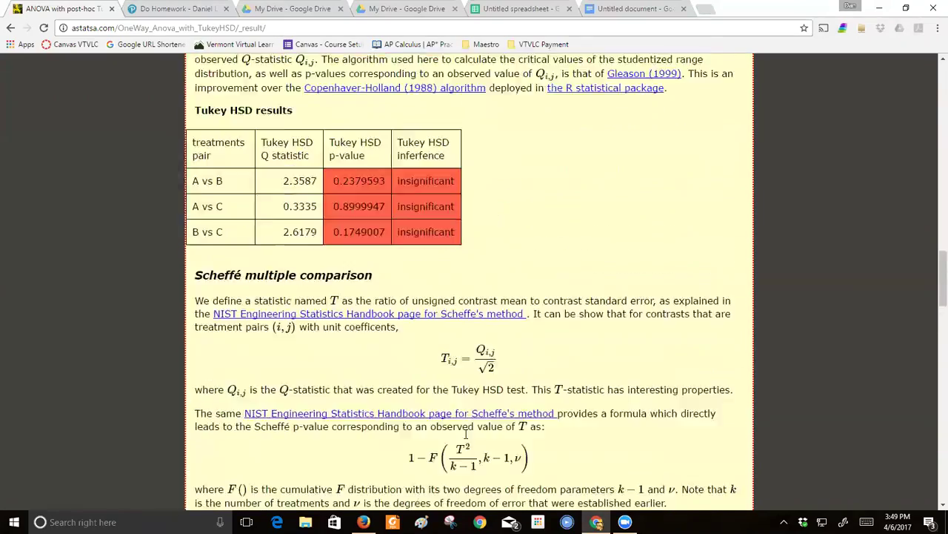
{"action": "scroll", "coordinate": [466, 433], "scroll_direction": "up", "scroll_amount": 3}
{"action": "scroll", "coordinate": [543, 418], "scroll_direction": "up", "scroll_amount": 20}
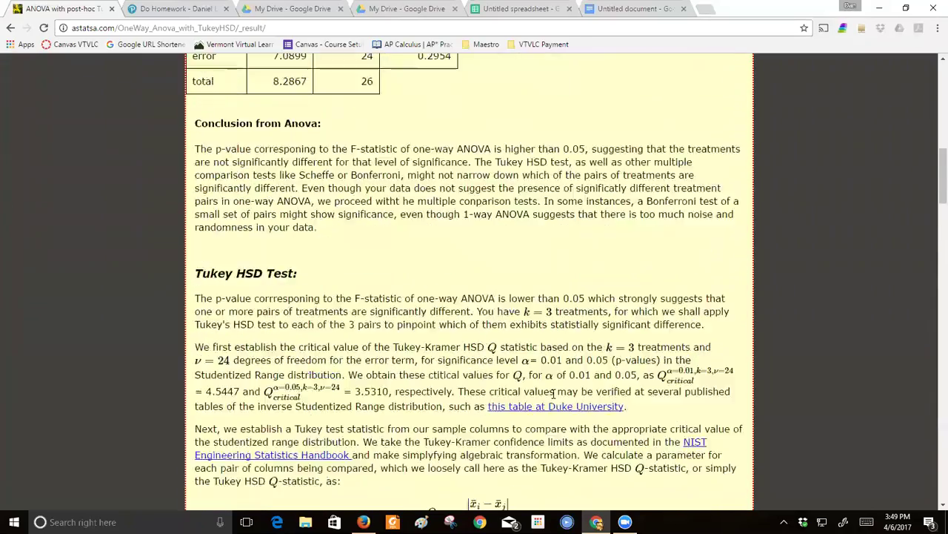